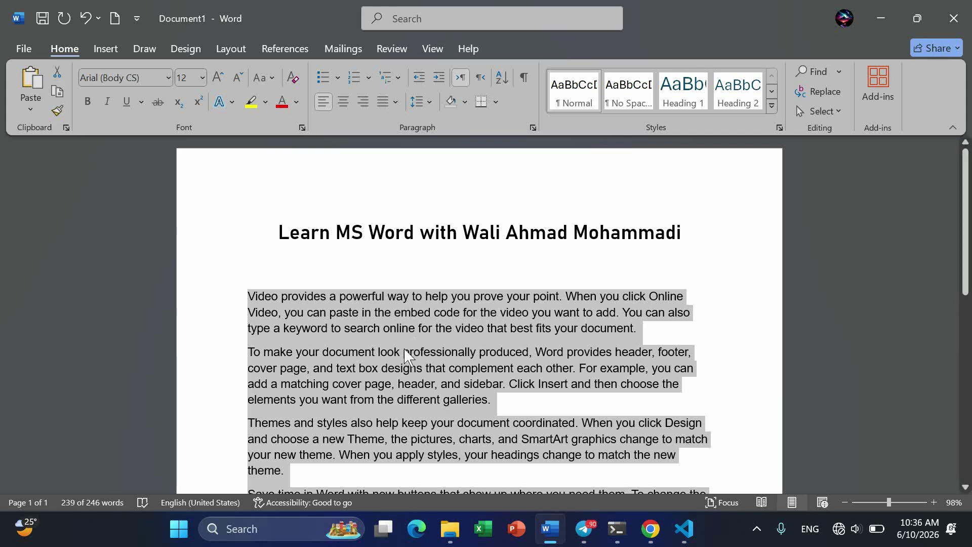
# Step: Delete the body text under the title and regenerate five sample paragraphs with =rand()
pyautogui.click(404, 352)
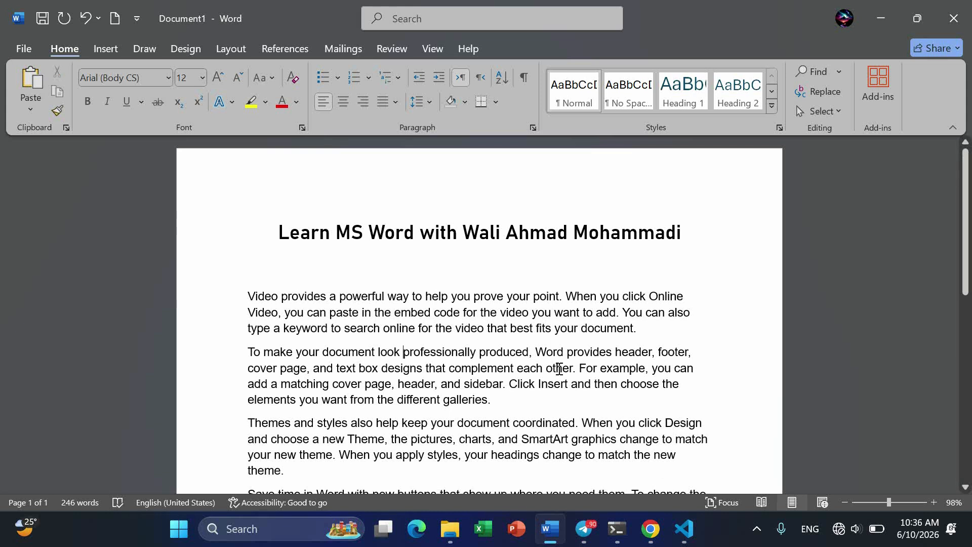
pyautogui.scroll(-1, 559, 368)
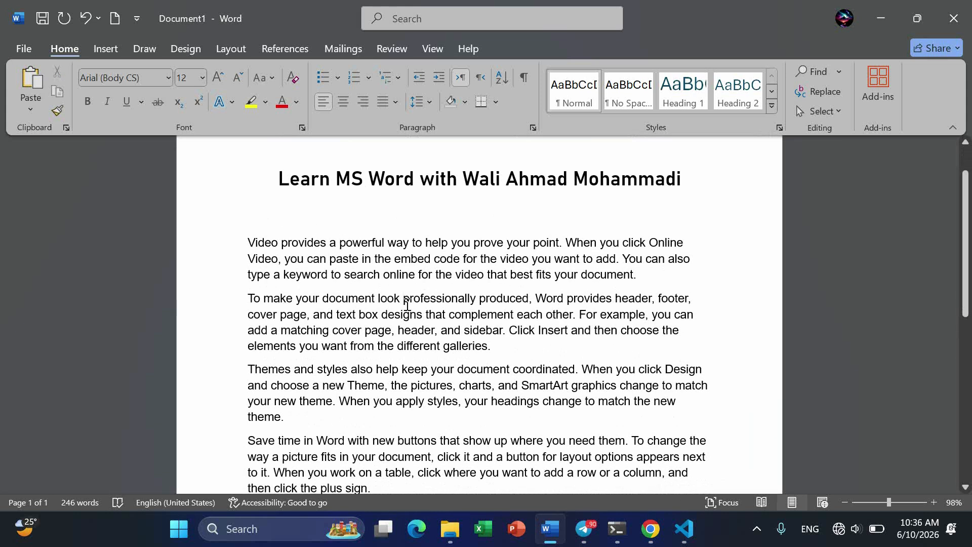
pyautogui.scroll(-3, 407, 304)
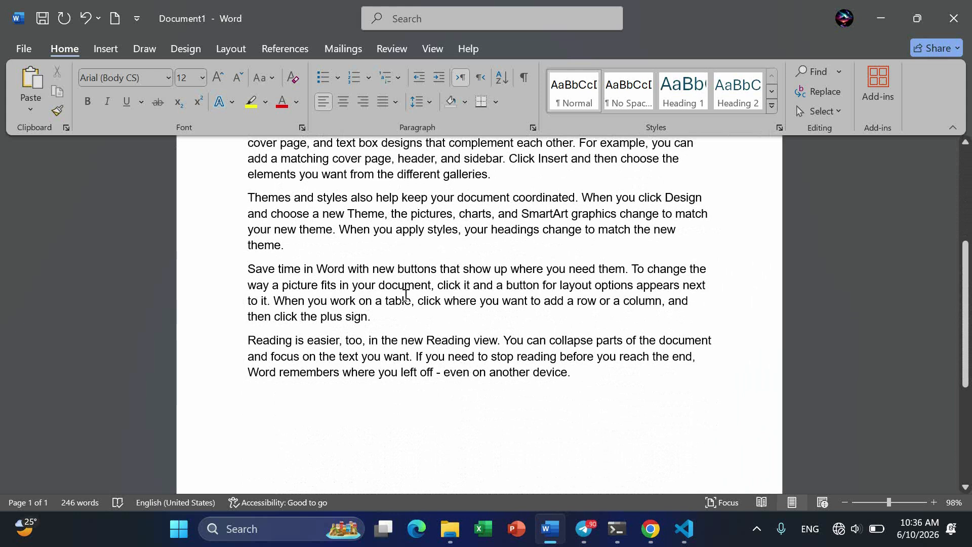
pyautogui.scroll(2, 411, 222)
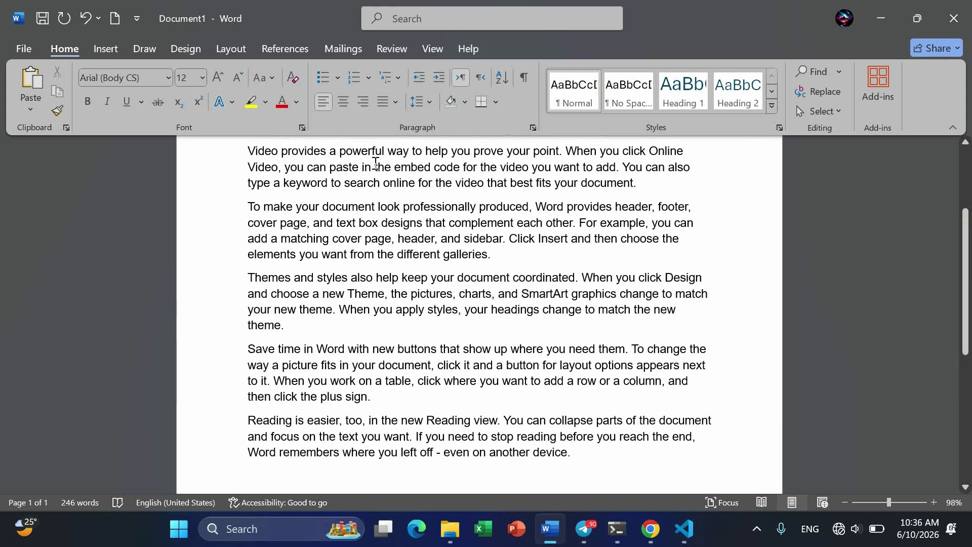
pyautogui.moveTo(241, 158); pyautogui.dragTo(586, 452)
pyautogui.press('Delete')
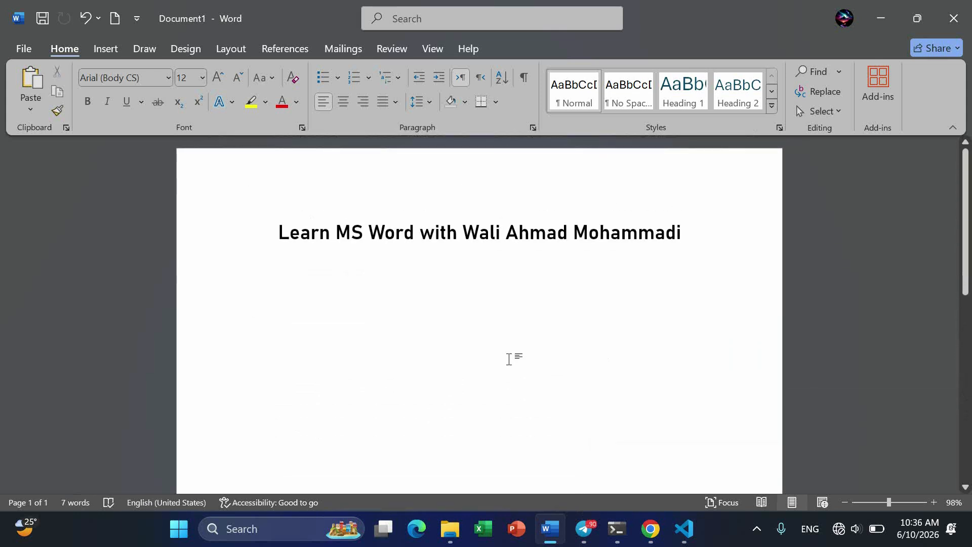
pyautogui.write('=rand')
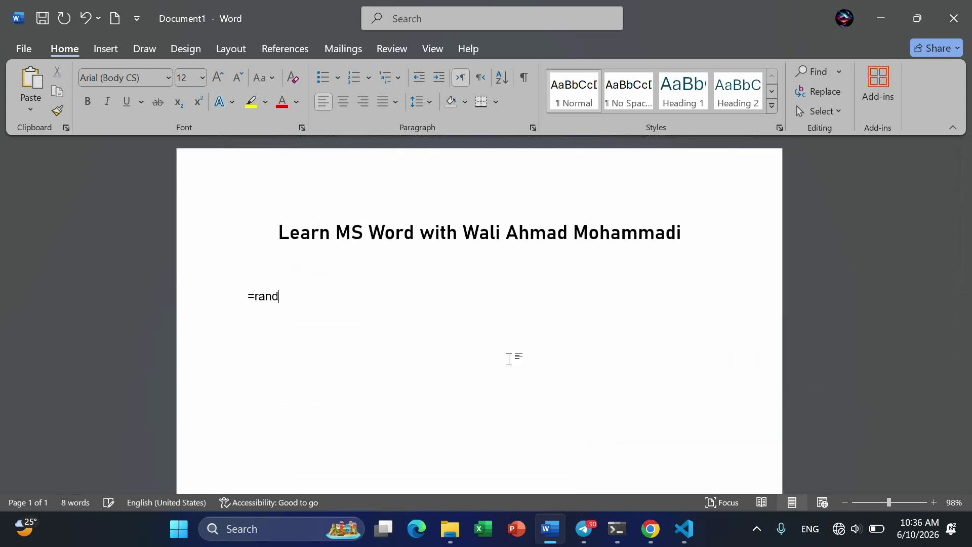
pyautogui.write('()')
pyautogui.press('Return')
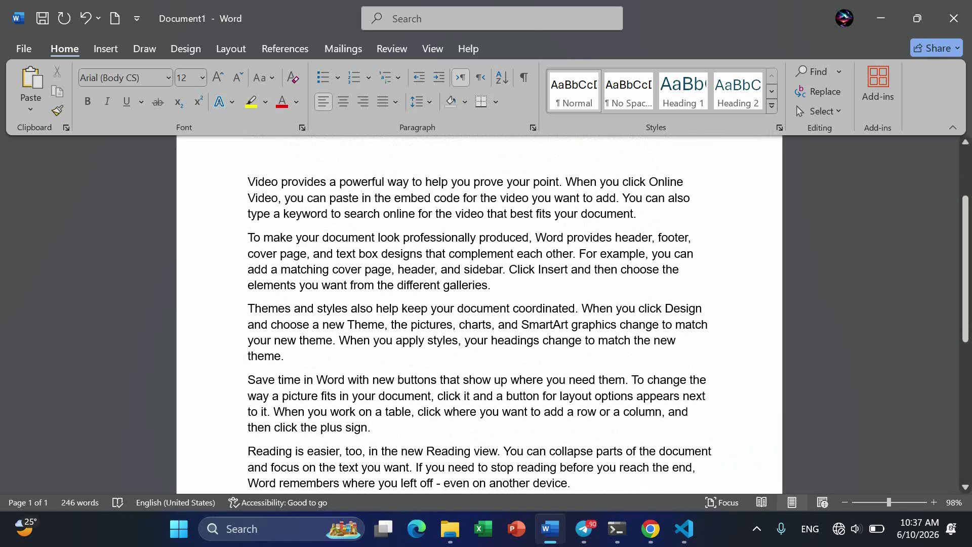
pyautogui.scroll(1, 479, 314)
pyautogui.scroll(-1, 479, 314)
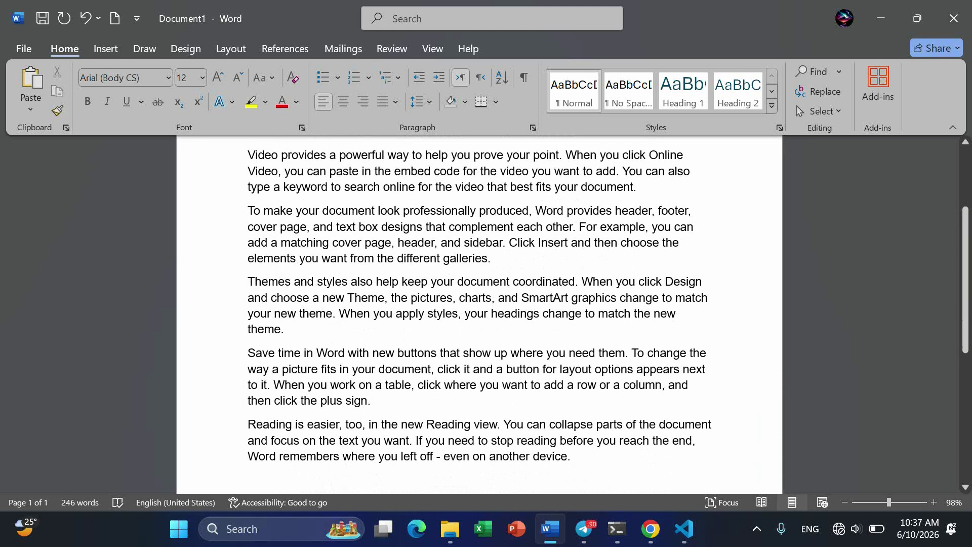
# Step: Apply Home shading to paragraphs one to three: light green, light orange, then dark blue
pyautogui.moveTo(644, 188); pyautogui.dragTo(215, 164)
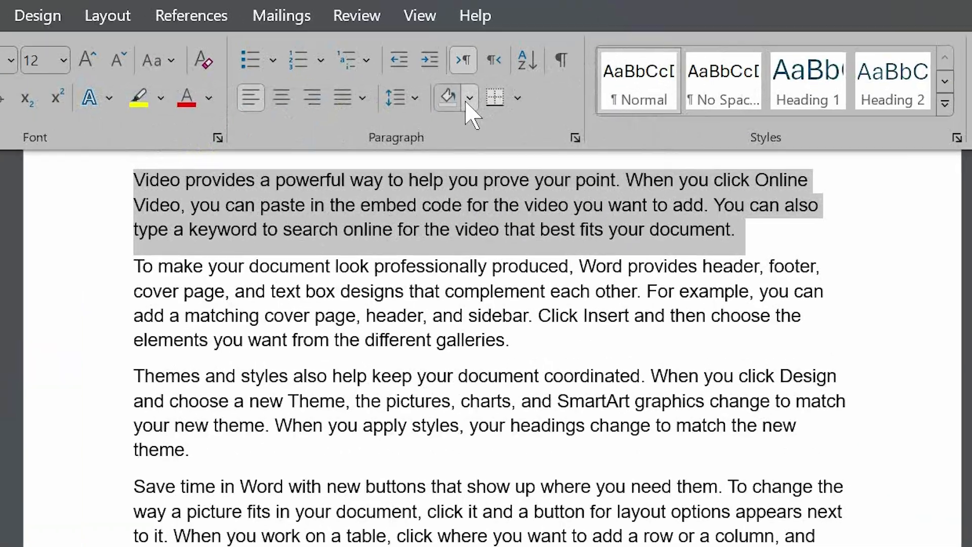
pyautogui.click(464, 103)
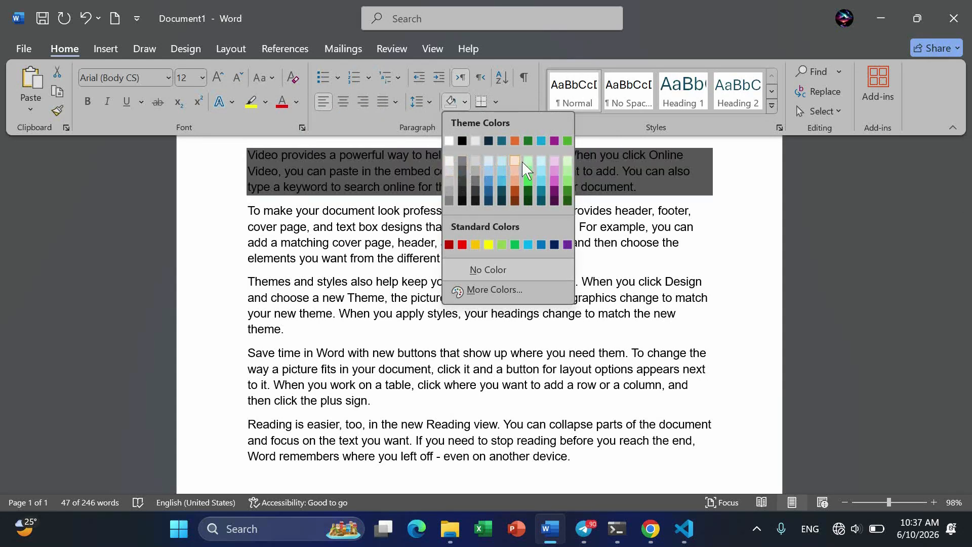
pyautogui.click(568, 161)
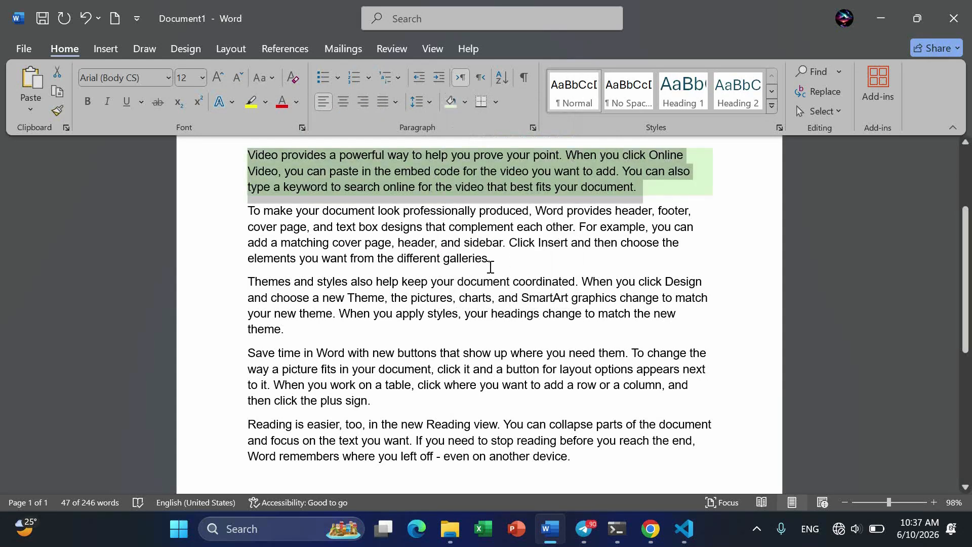
pyautogui.moveTo(494, 267); pyautogui.dragTo(247, 210)
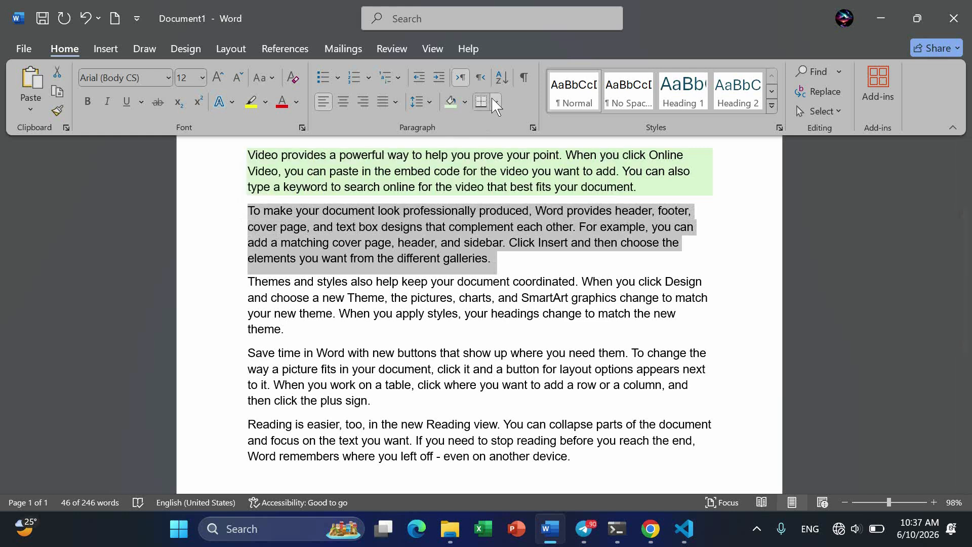
pyautogui.click(465, 103)
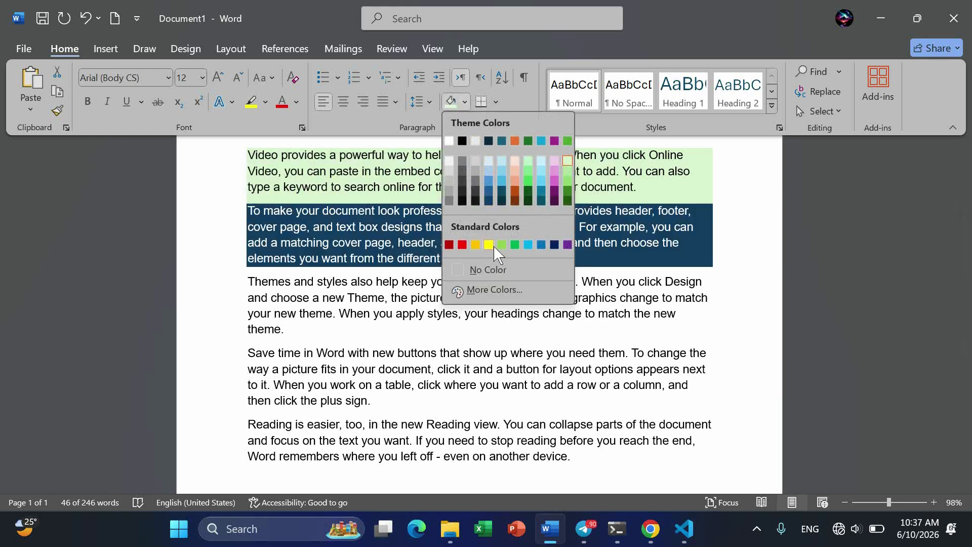
pyautogui.click(515, 161)
pyautogui.moveTo(294, 330)
pyautogui.mouseDown()
pyautogui.moveTo(248, 309)
pyautogui.moveTo(248, 283)
pyautogui.mouseUp()
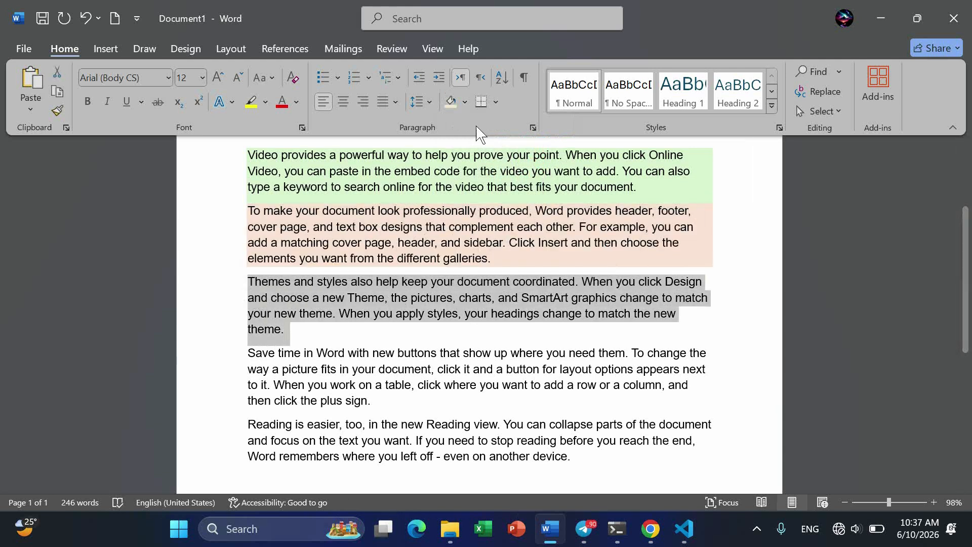
pyautogui.click(465, 102)
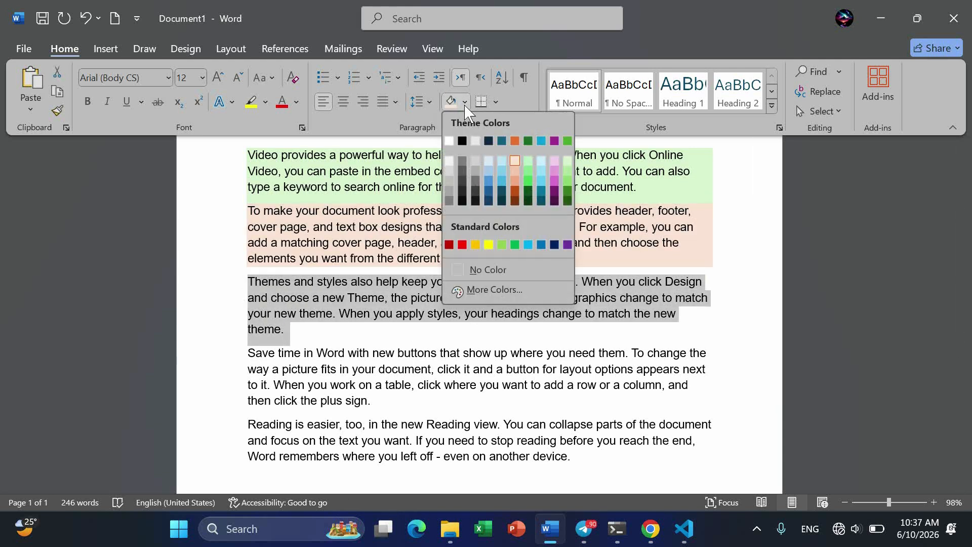
pyautogui.click(554, 245)
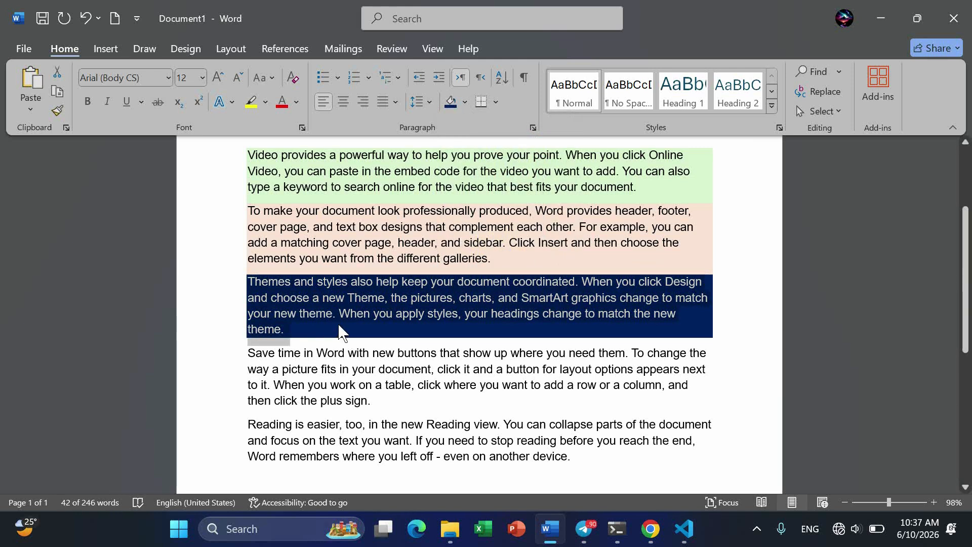
pyautogui.click(302, 334)
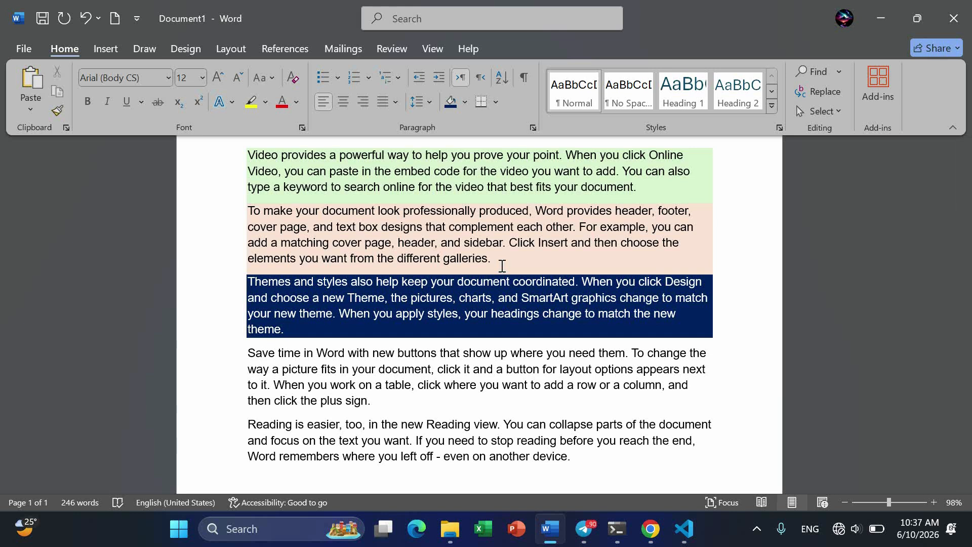
# Step: Fully justify all five body paragraphs
pyautogui.moveTo(580, 457); pyautogui.dragTo(241, 165)
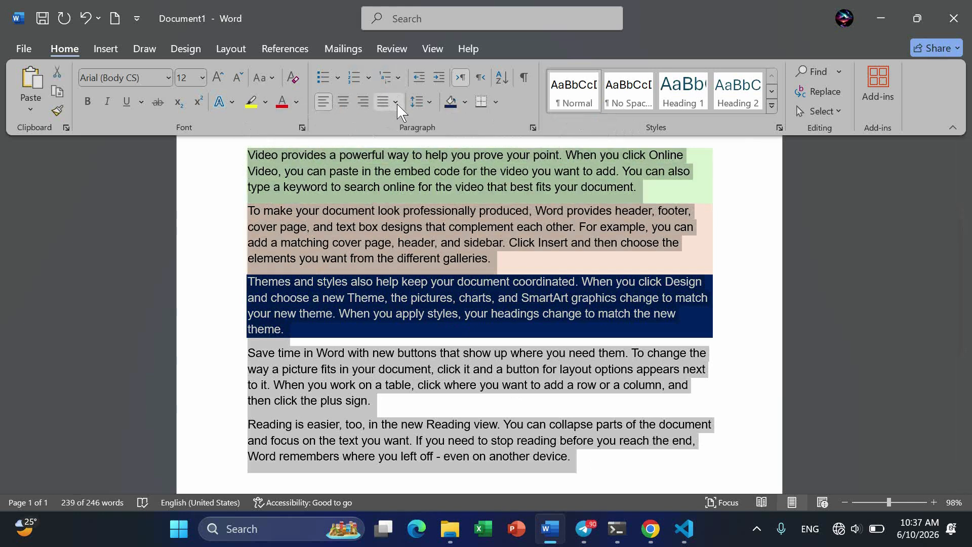
pyautogui.click(395, 102)
pyautogui.click(438, 125)
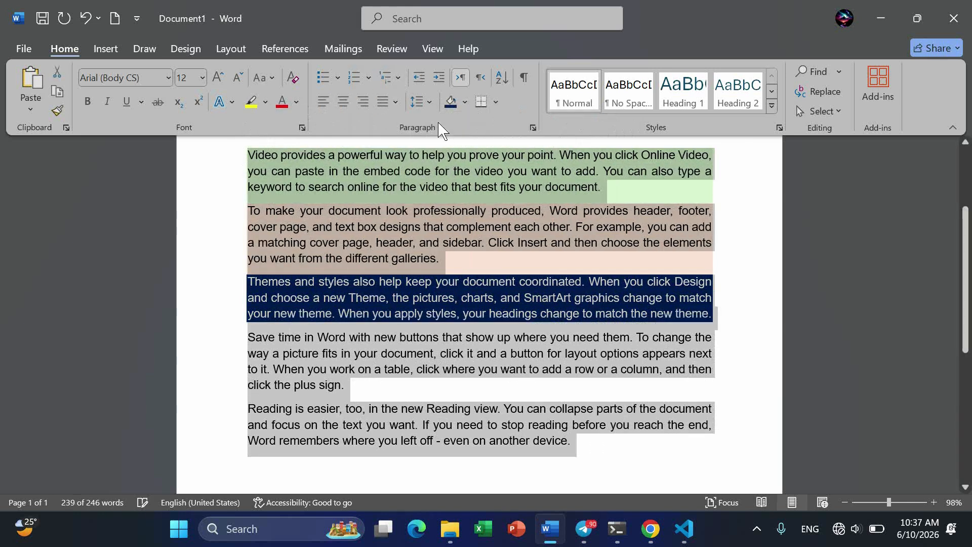
pyautogui.click(493, 340)
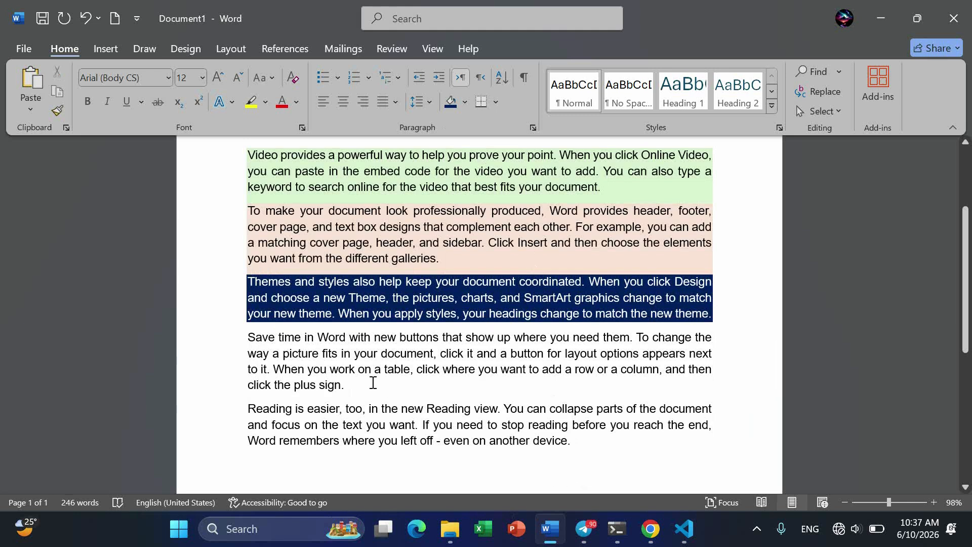
# Step: Shade the Save time paragraph grey, switching from light to darker grey
pyautogui.moveTo(373, 383); pyautogui.dragTo(239, 336)
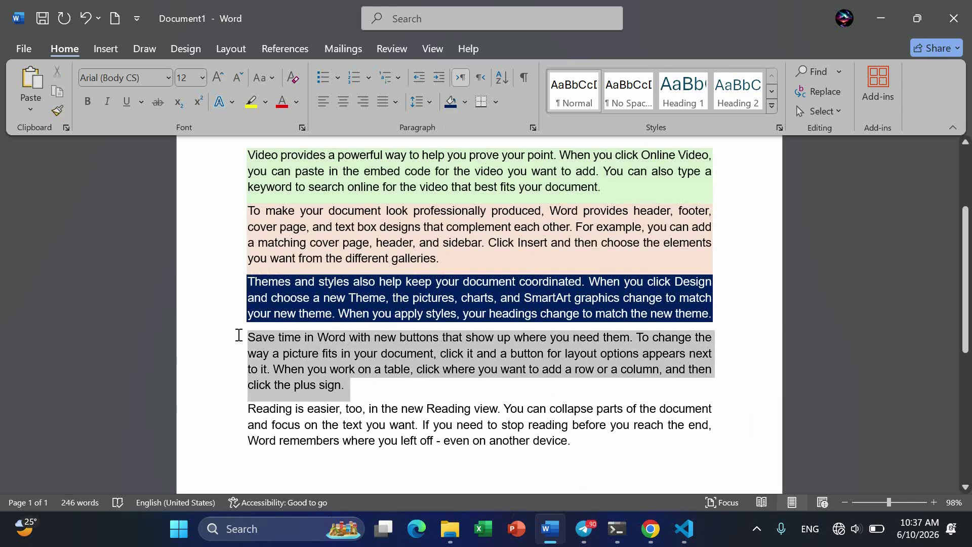
pyautogui.click(464, 101)
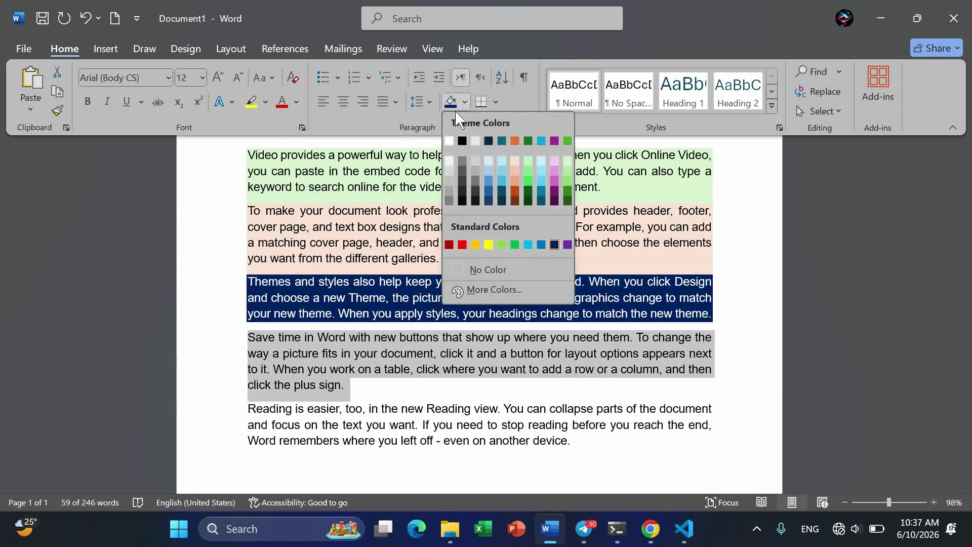
pyautogui.click(449, 162)
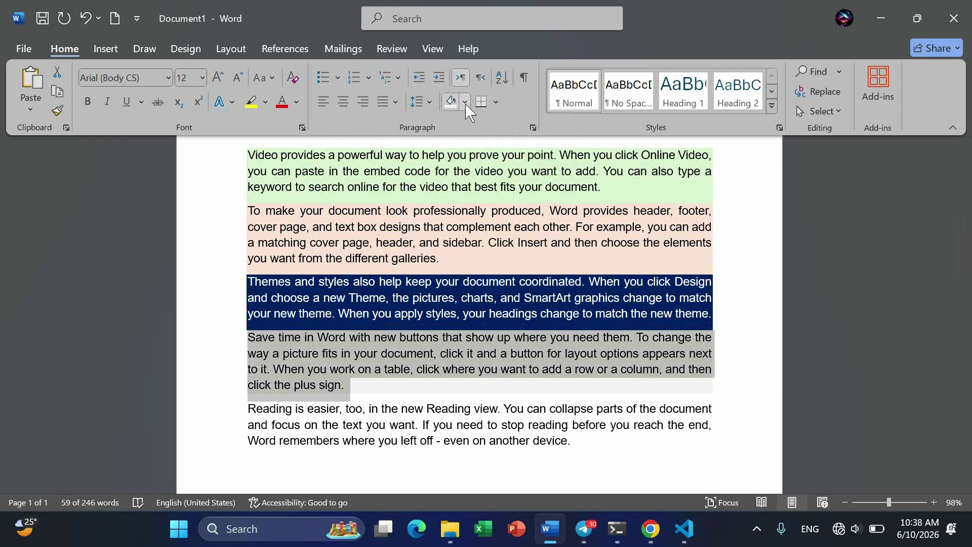
pyautogui.click(464, 101)
pyautogui.click(450, 172)
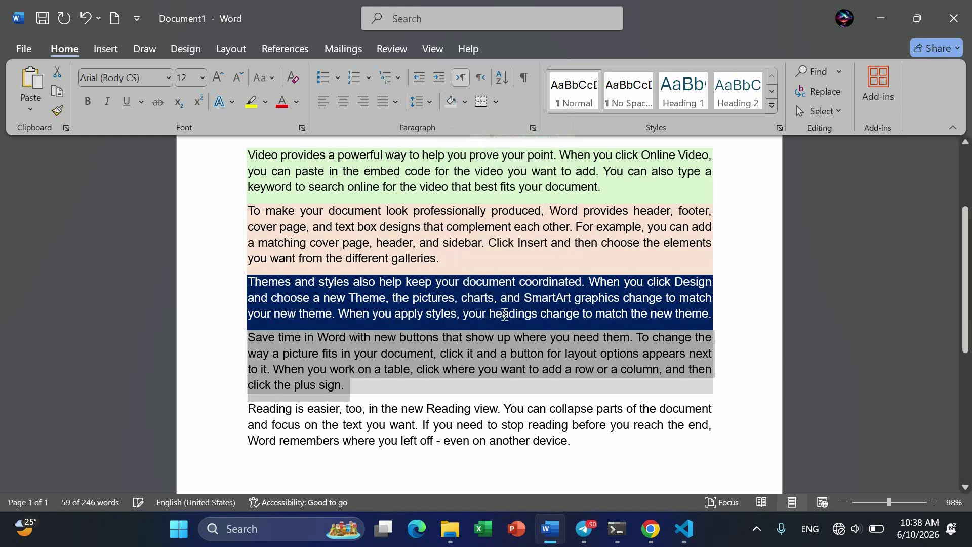
# Step: Shade the final Reading paragraph light pink
pyautogui.doubleClick(234, 408)
pyautogui.click(464, 101)
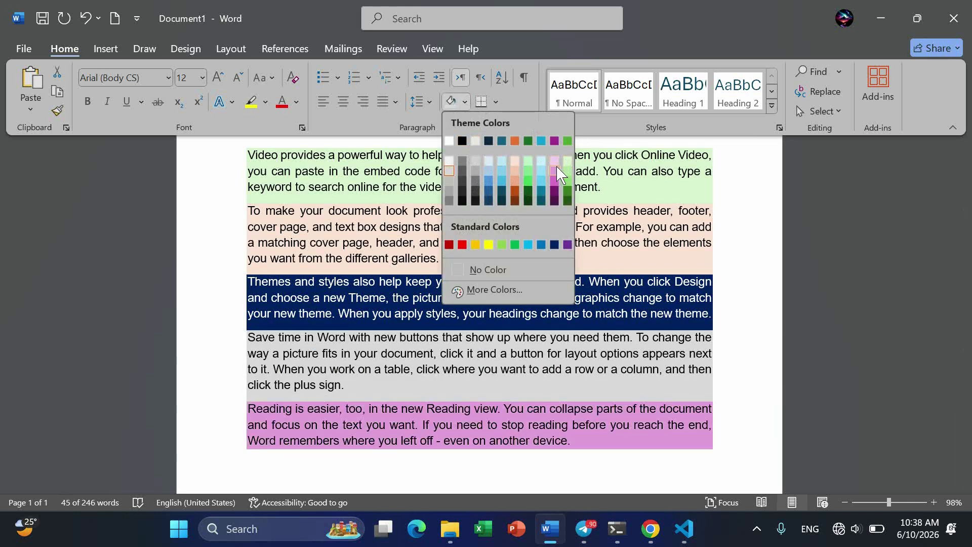
pyautogui.click(556, 160)
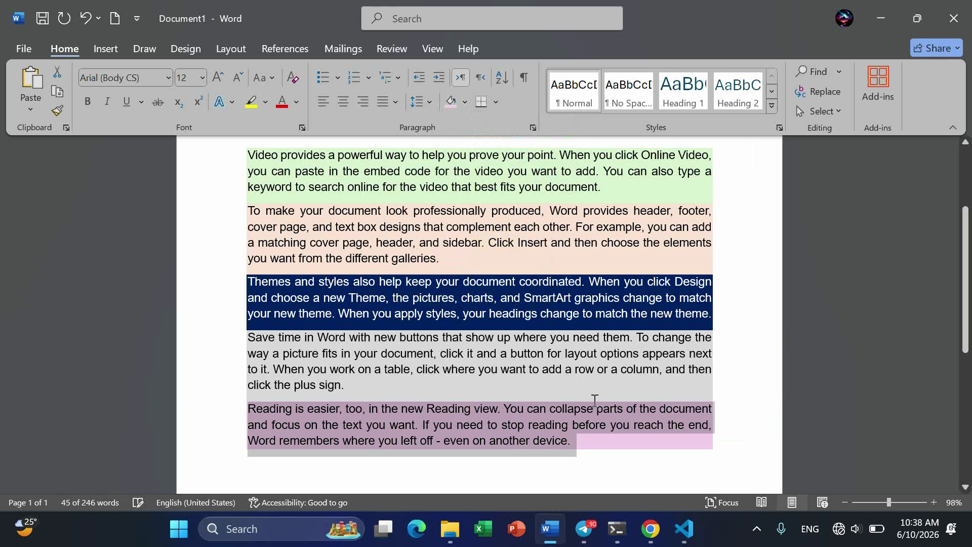
pyautogui.click(600, 448)
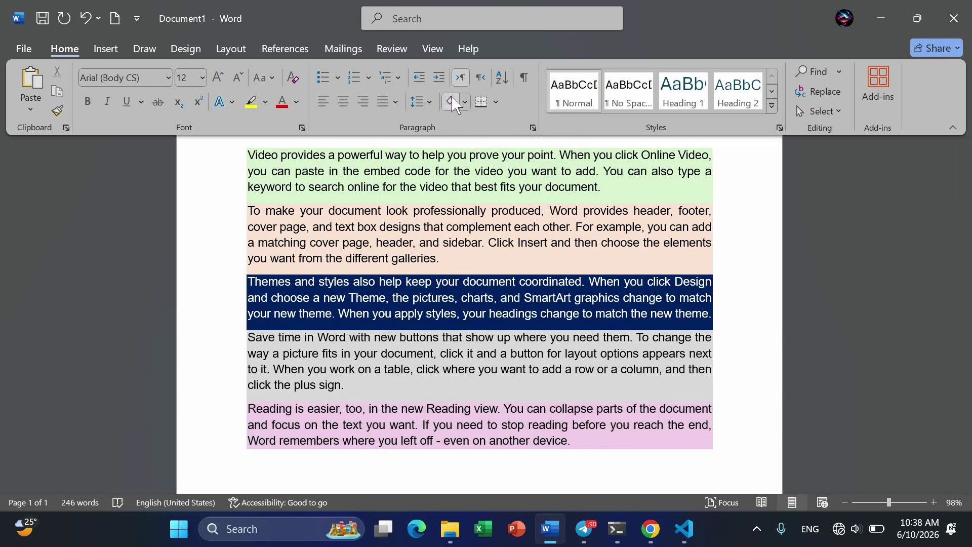
# Step: Reshade the last paragraph with the custom light green #CEF2E5 from More Colors
pyautogui.click(465, 102)
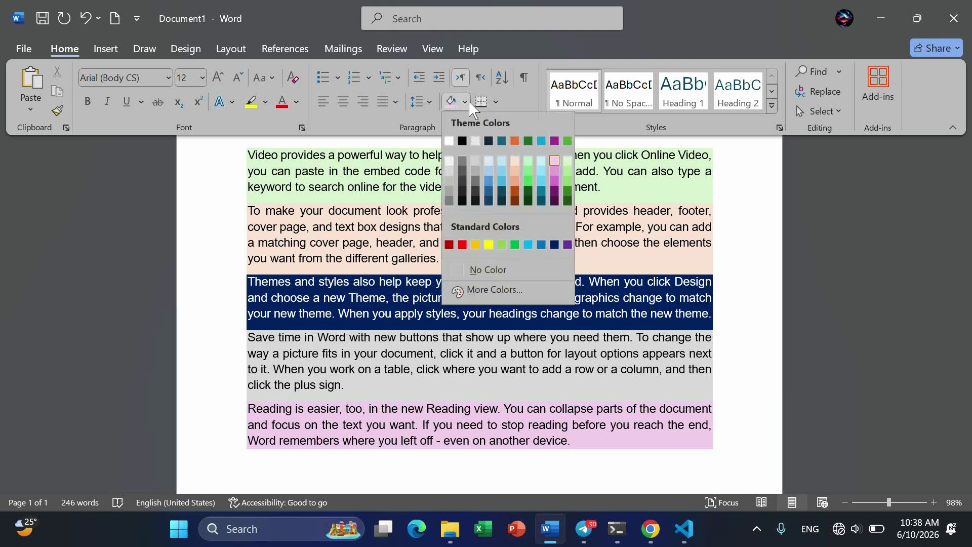
pyautogui.click(487, 291)
pyautogui.moveTo(618, 200); pyautogui.dragTo(576, 209)
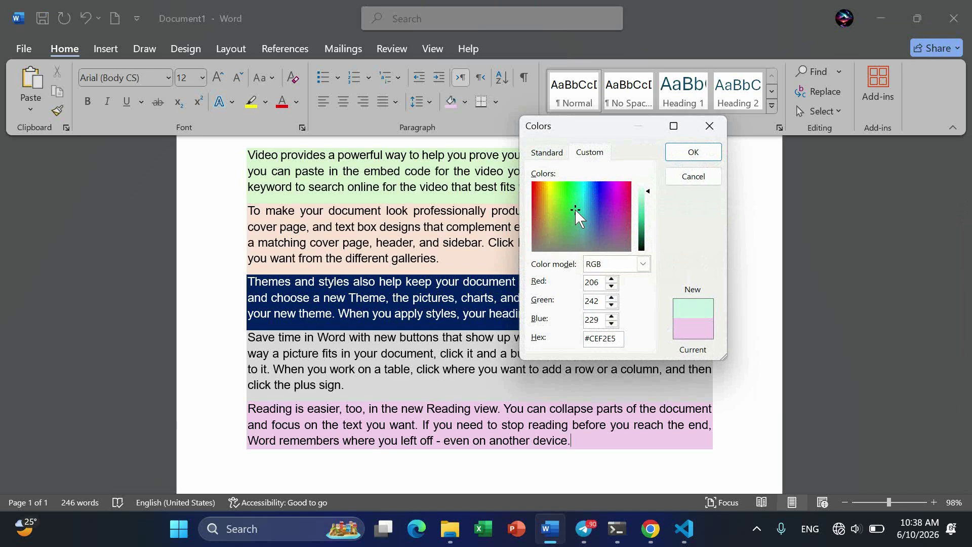
pyautogui.click(698, 153)
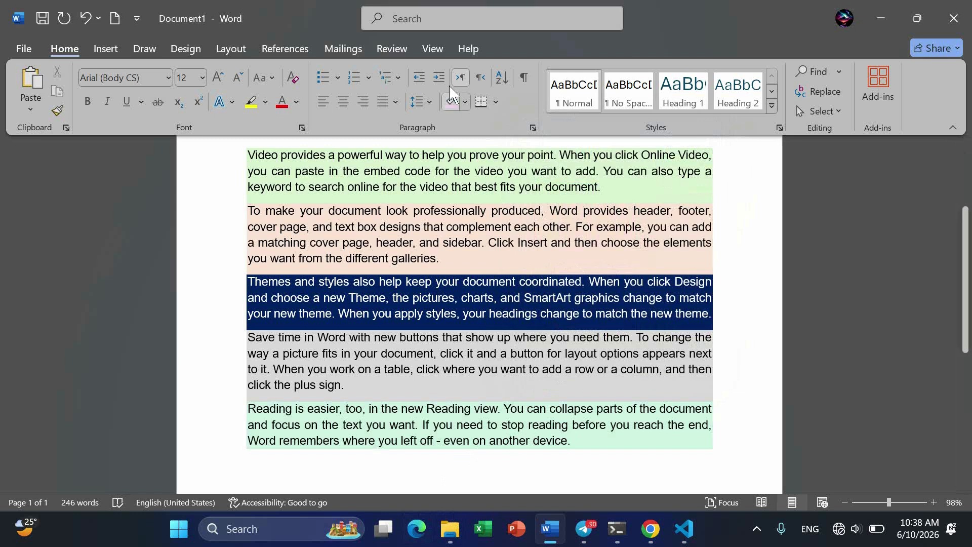
# Step: Select the first two paragraphs
pyautogui.click(468, 100)
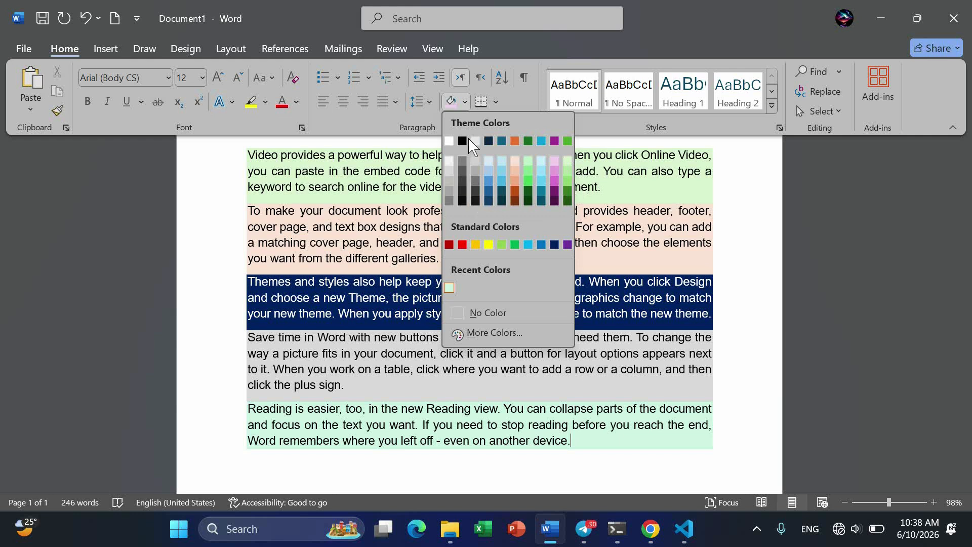
pyautogui.click(659, 229)
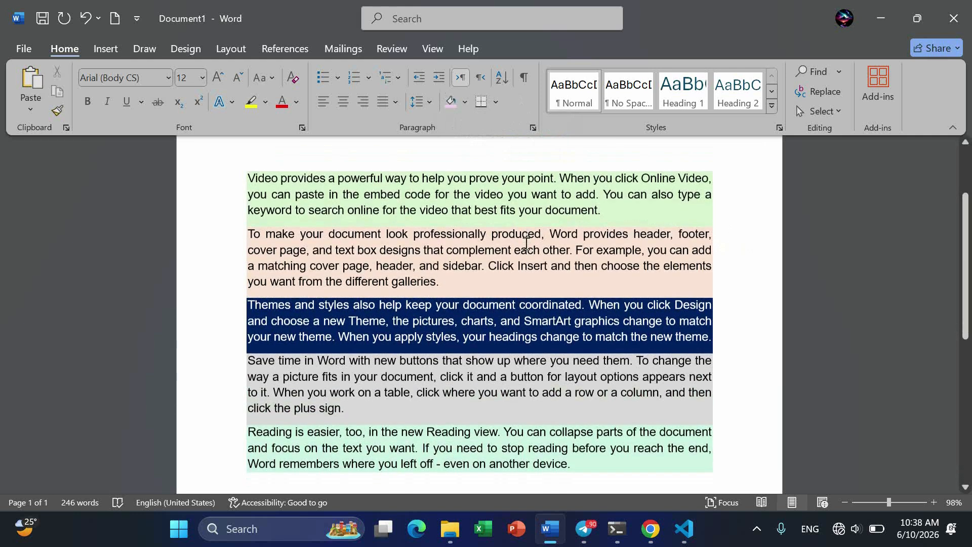
pyautogui.click(591, 442)
pyautogui.moveTo(571, 439); pyautogui.dragTo(252, 161)
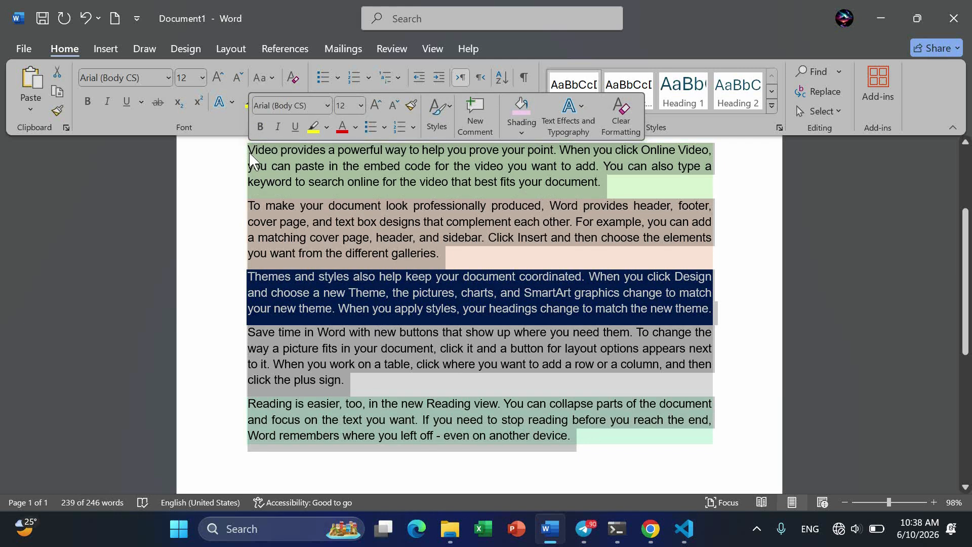
pyautogui.click(495, 264)
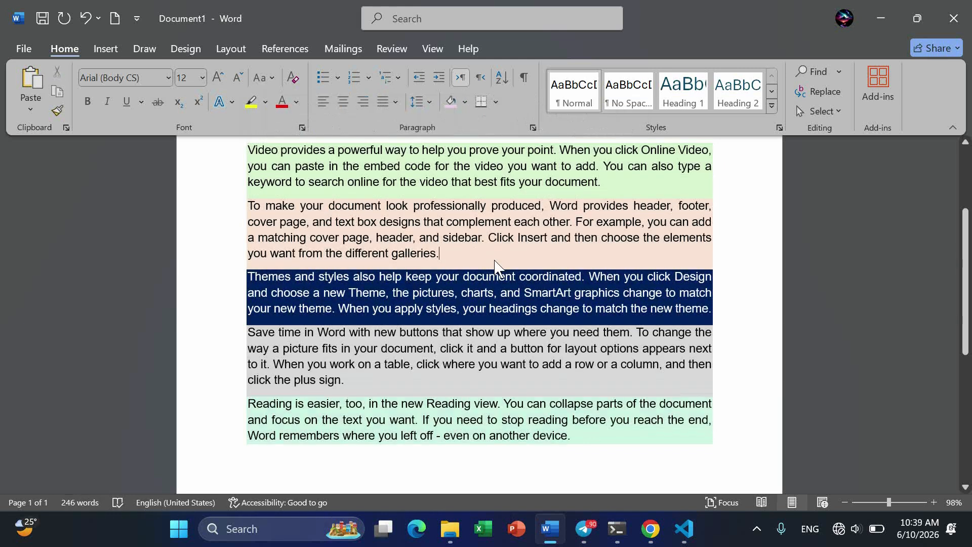
pyautogui.moveTo(445, 254); pyautogui.dragTo(258, 152)
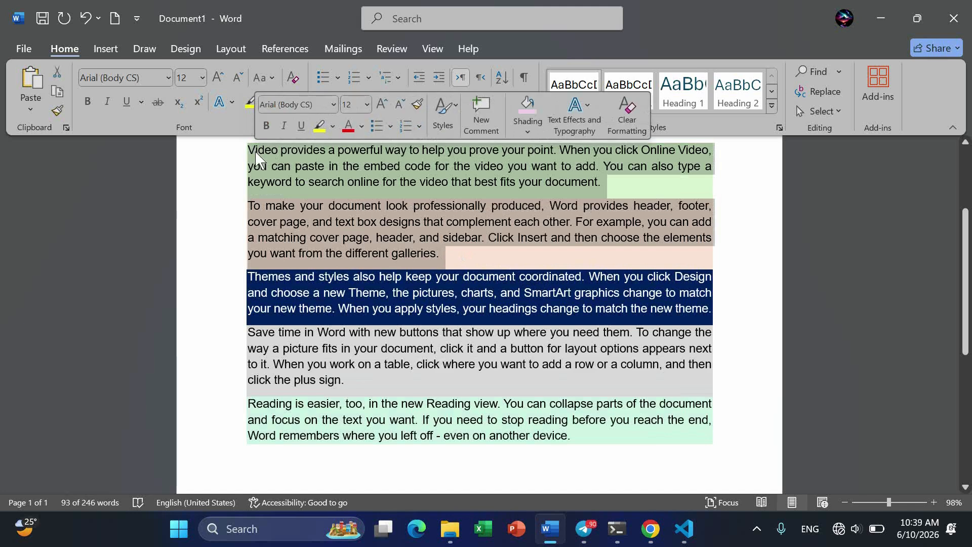
# Step: Add a Bottom Border beneath the selected first two paragraphs
pyautogui.scroll(1, 394, 226)
pyautogui.scroll(2, 516, 229)
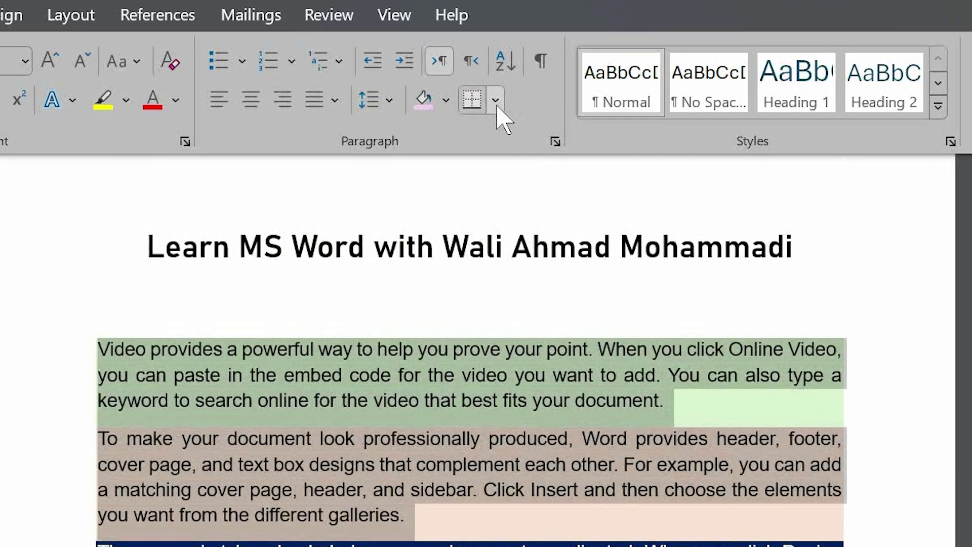
pyautogui.click(495, 101)
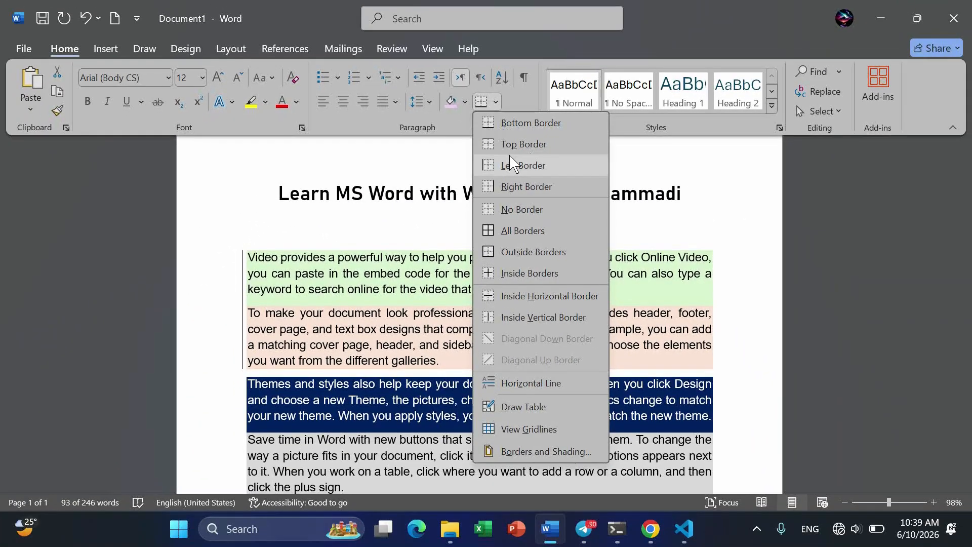
pyautogui.click(515, 124)
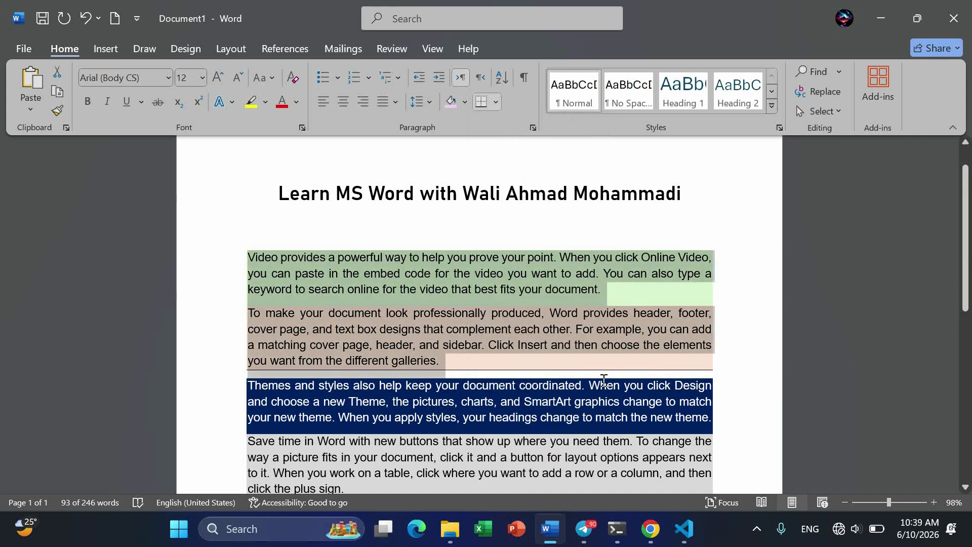
pyautogui.scroll(10, 593, 379)
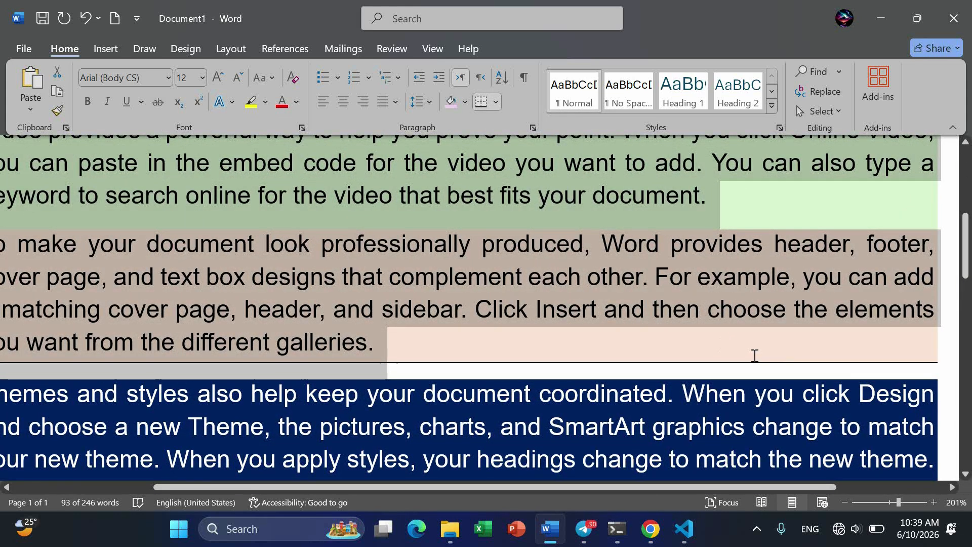
pyautogui.scroll(-7, 482, 360)
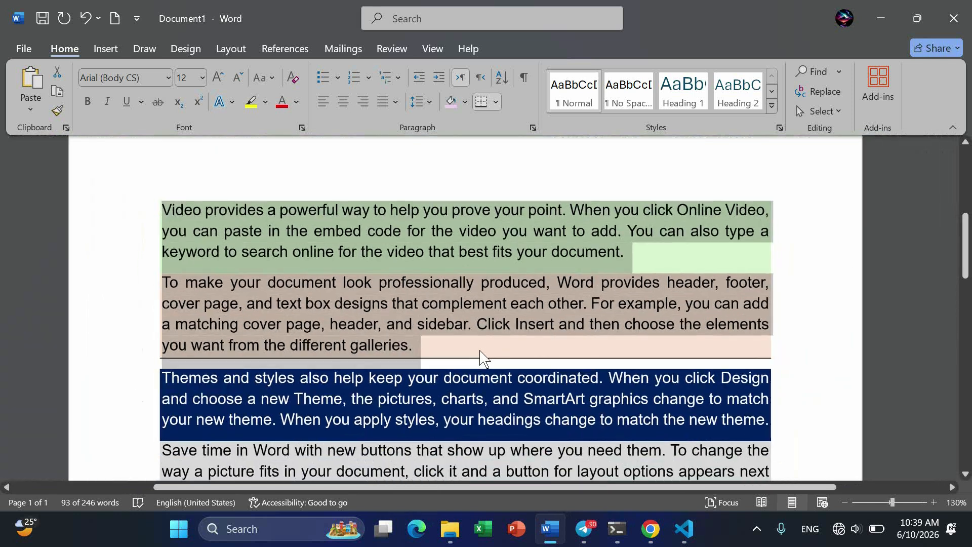
# Step: Apply a Top Border, then All Borders, to the first two paragraphs
pyautogui.click(496, 104)
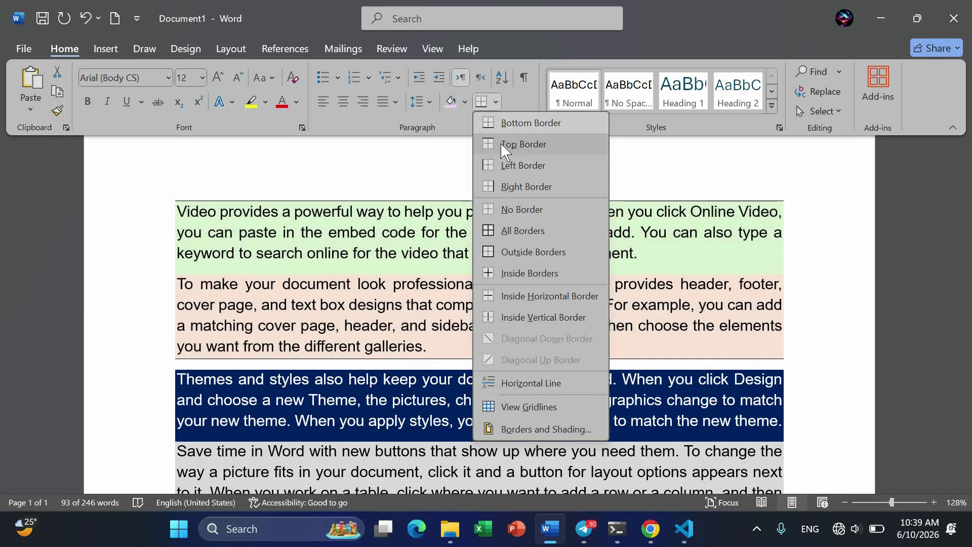
pyautogui.click(501, 143)
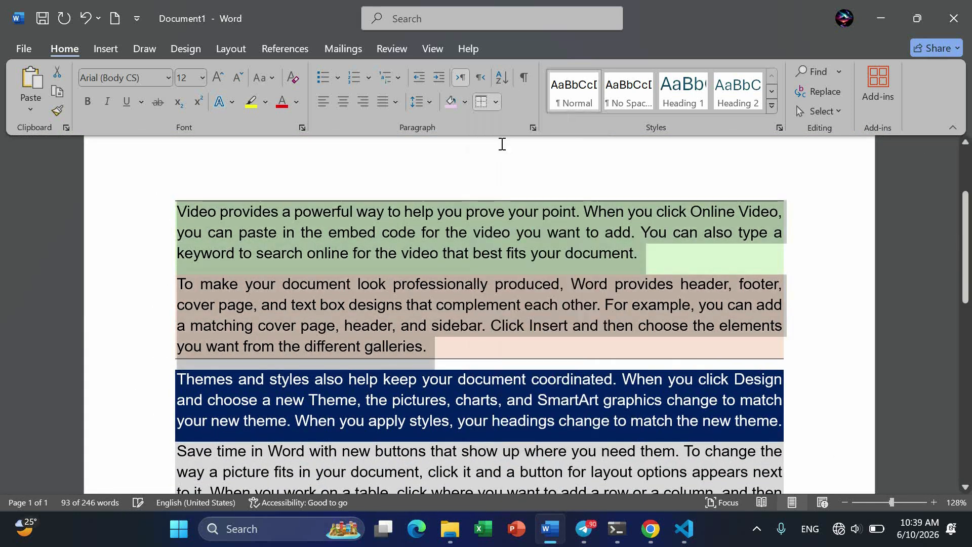
pyautogui.click(496, 103)
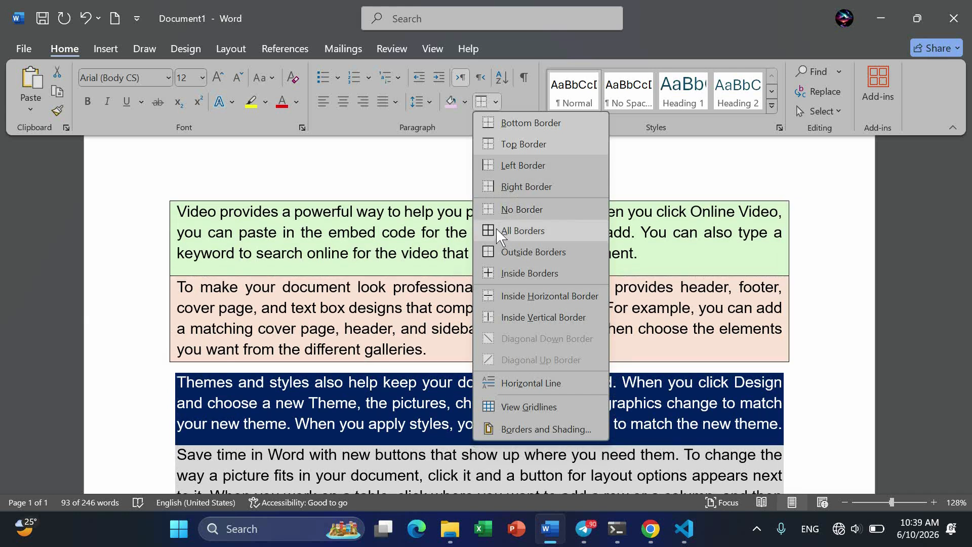
pyautogui.click(496, 231)
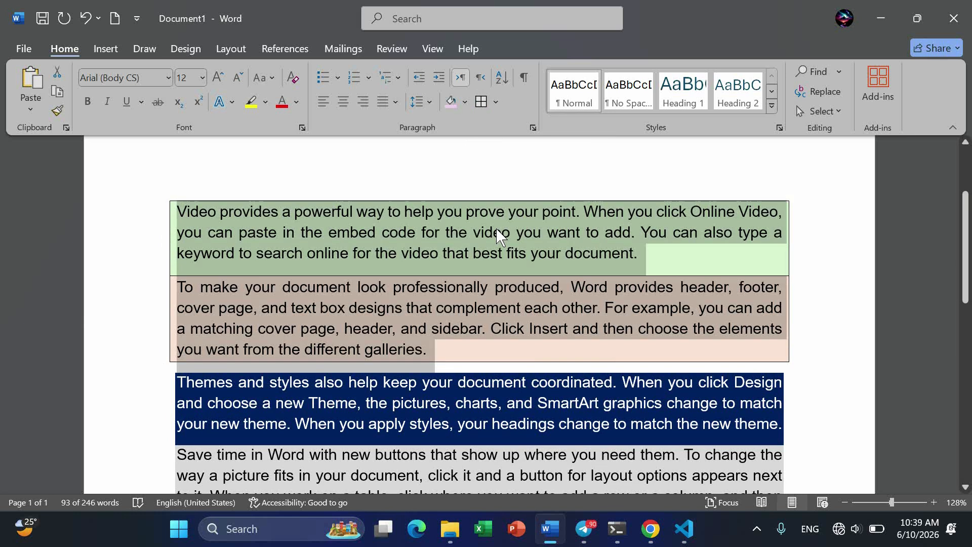
# Step: Remove the borders, try Outside Borders, then clear them again with No Border
pyautogui.click(497, 103)
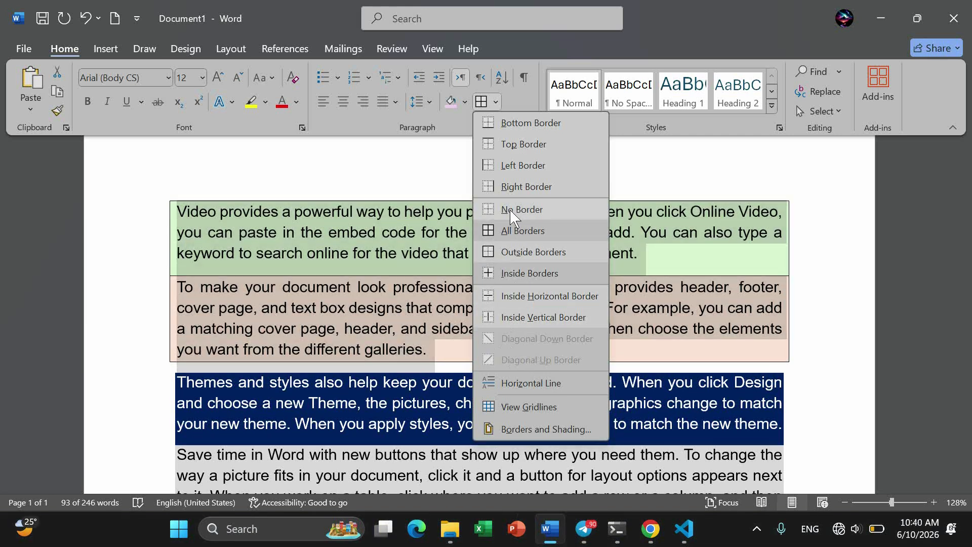
pyautogui.click(510, 210)
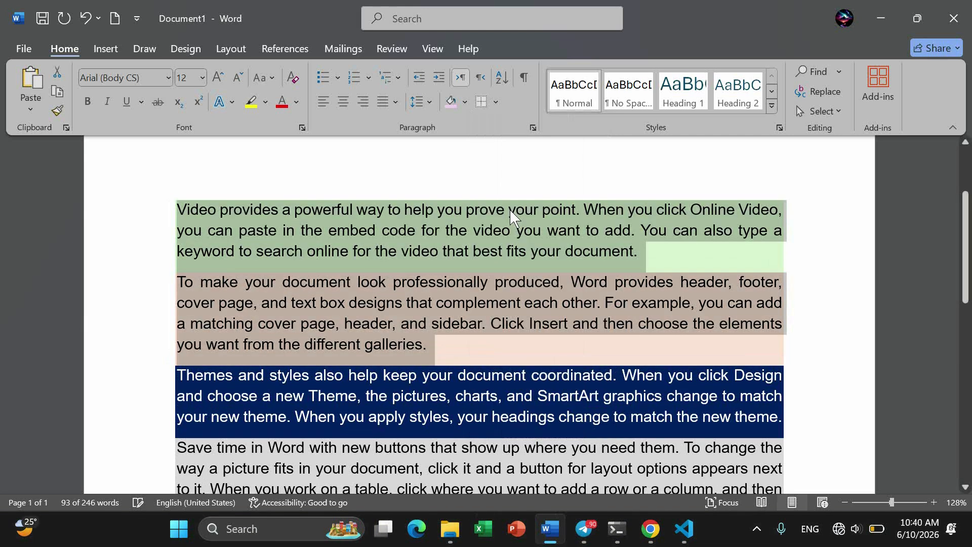
pyautogui.click(496, 102)
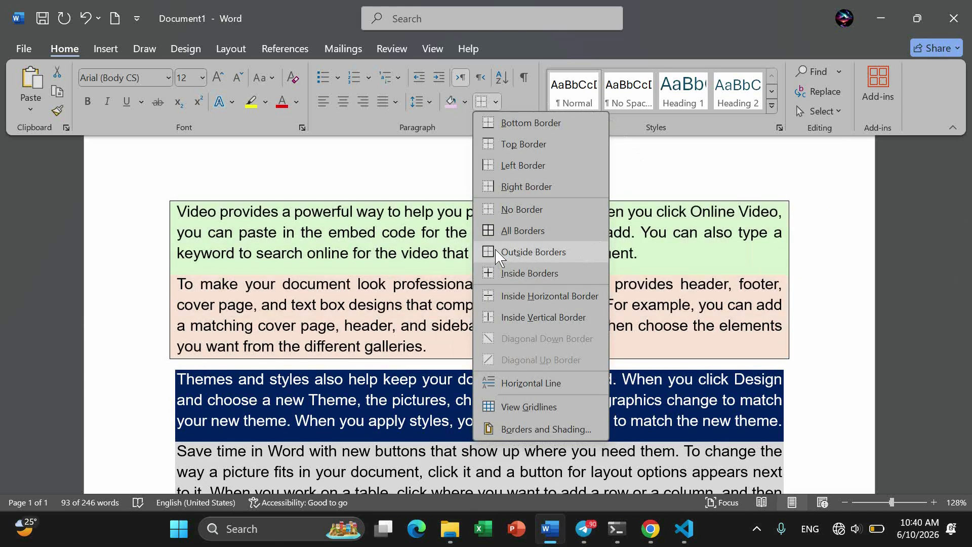
pyautogui.click(532, 252)
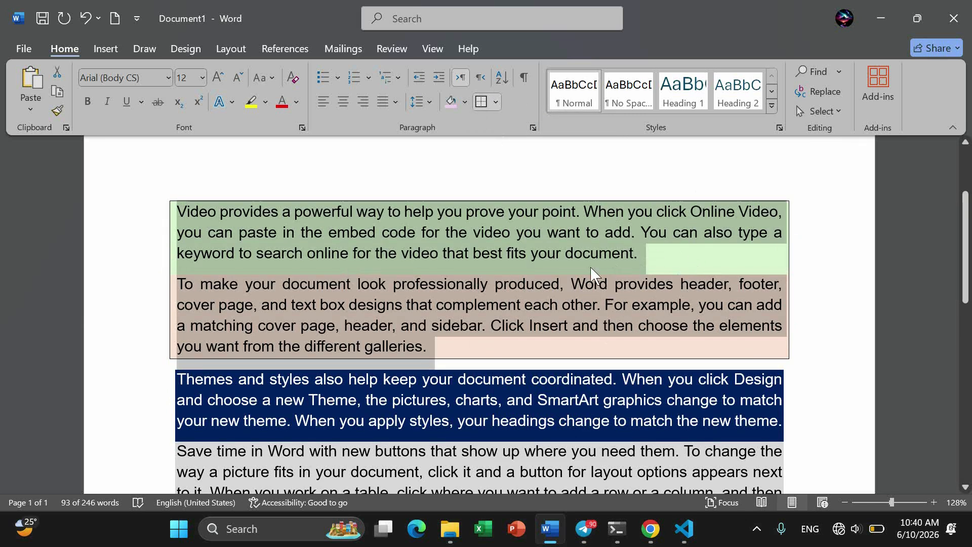
pyautogui.click(496, 102)
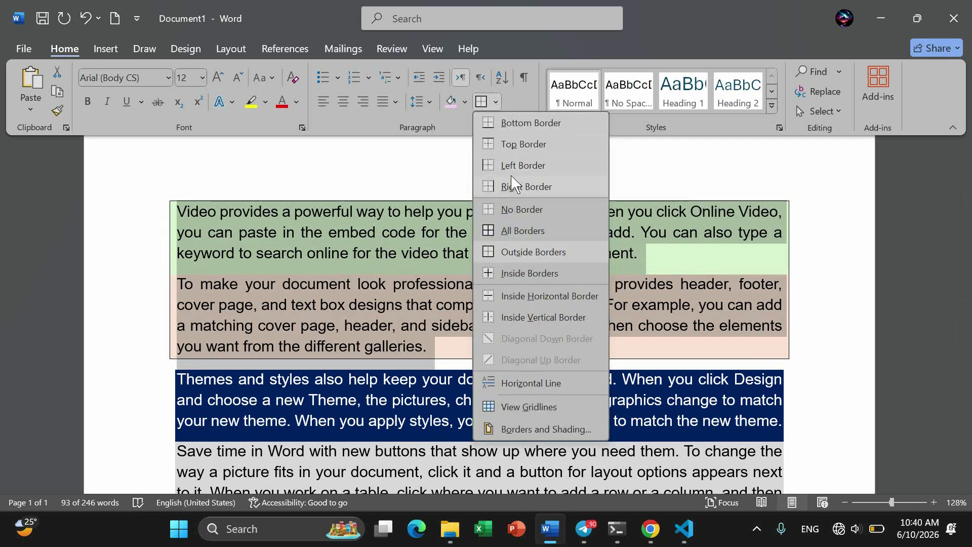
pyautogui.click(513, 209)
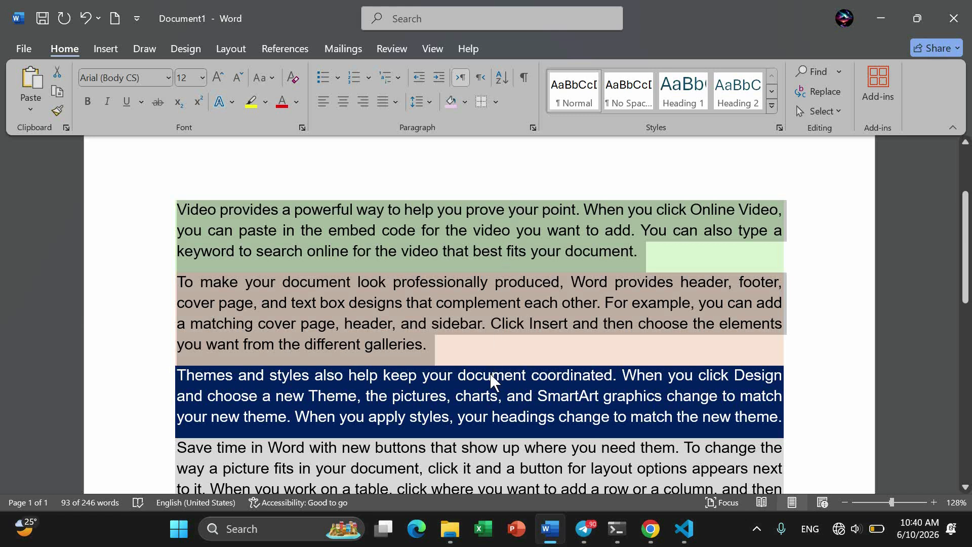
# Step: Add an empty line after the dark-blue Themes and styles paragraph
pyautogui.scroll(-5, 490, 383)
pyautogui.scroll(-1, 491, 383)
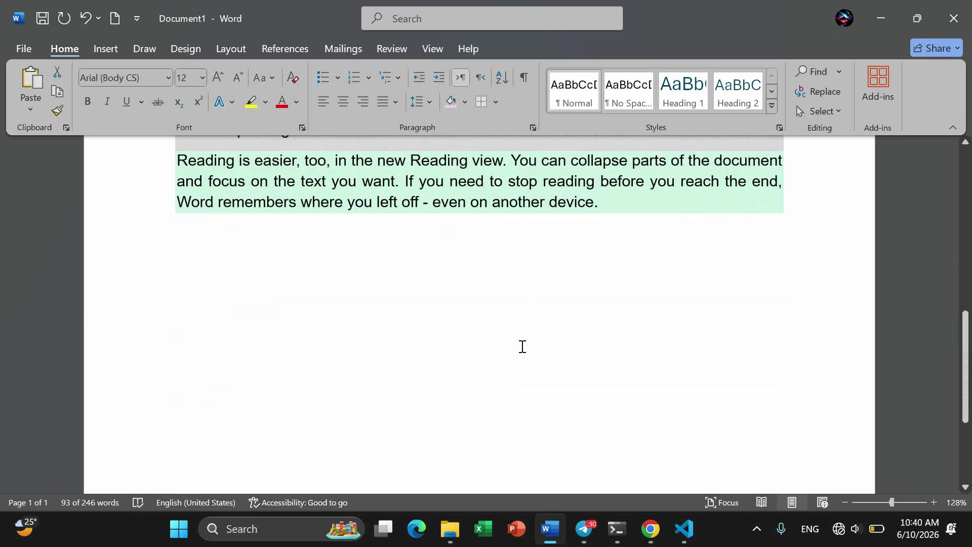
pyautogui.click(258, 314)
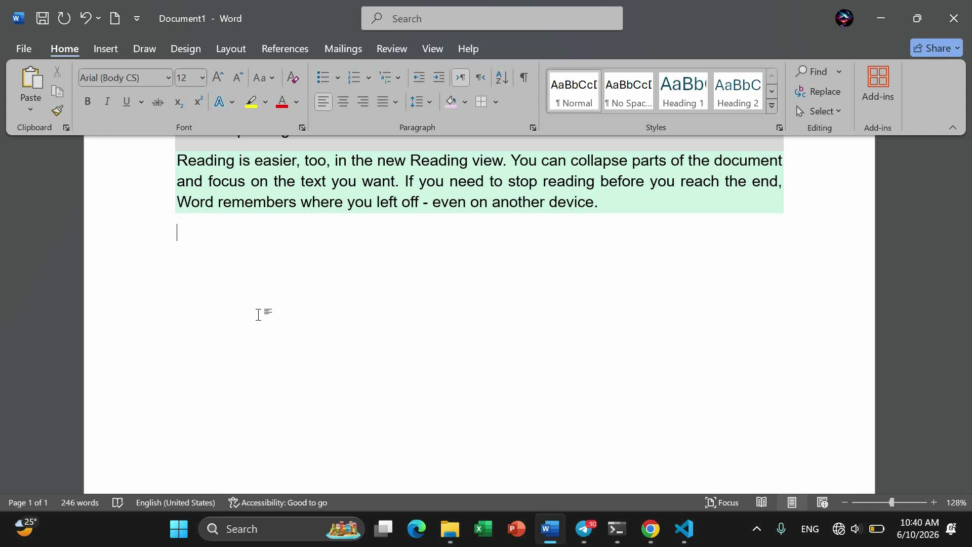
pyautogui.scroll(2, 475, 245)
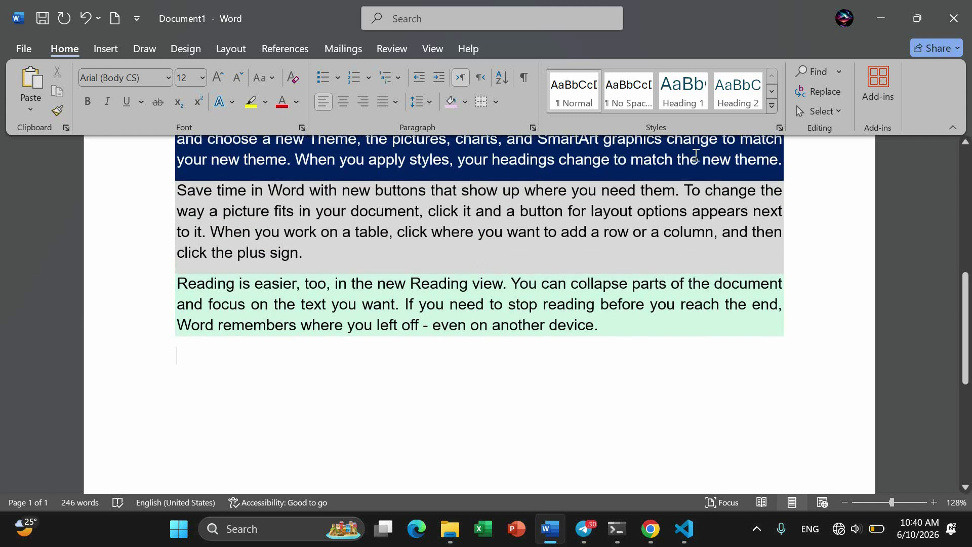
pyautogui.click(799, 162)
pyautogui.press('Return')
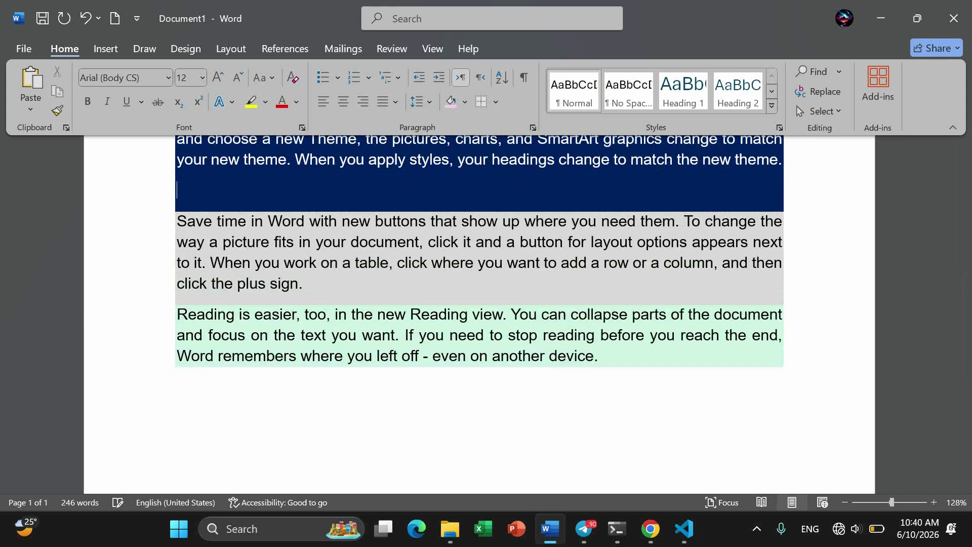
# Step: Insert a Horizontal Line on that empty line, undoing a misplaced first attempt
pyautogui.click(518, 236)
pyautogui.scroll(2, 519, 236)
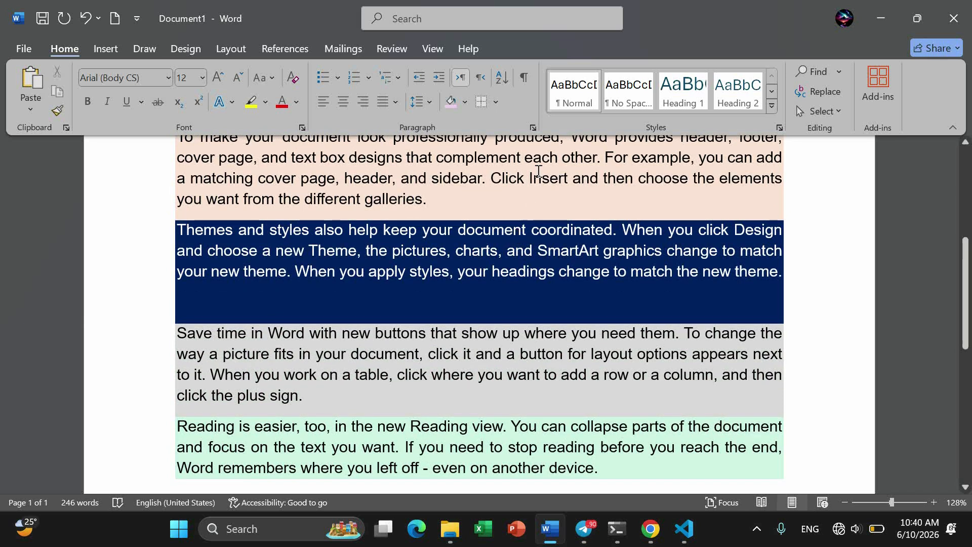
pyautogui.click(495, 103)
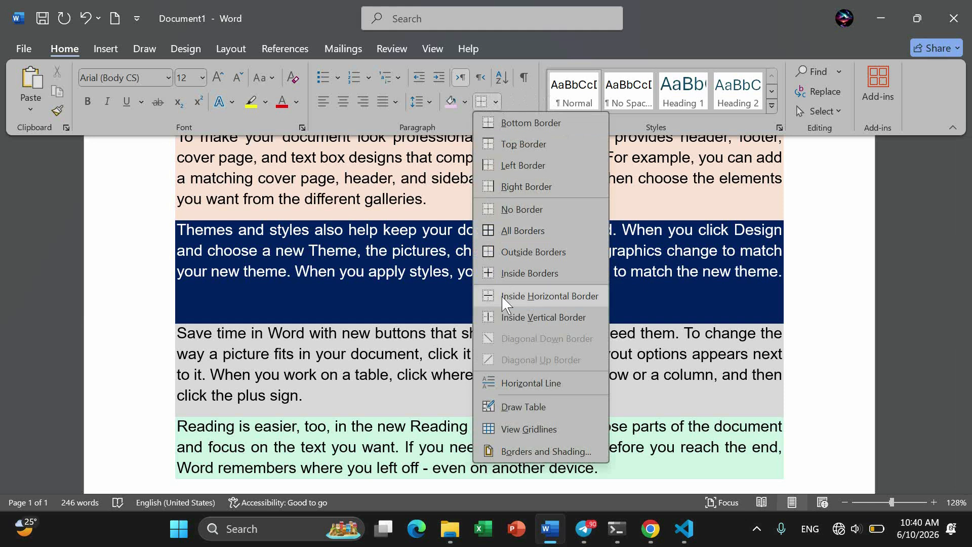
pyautogui.click(509, 385)
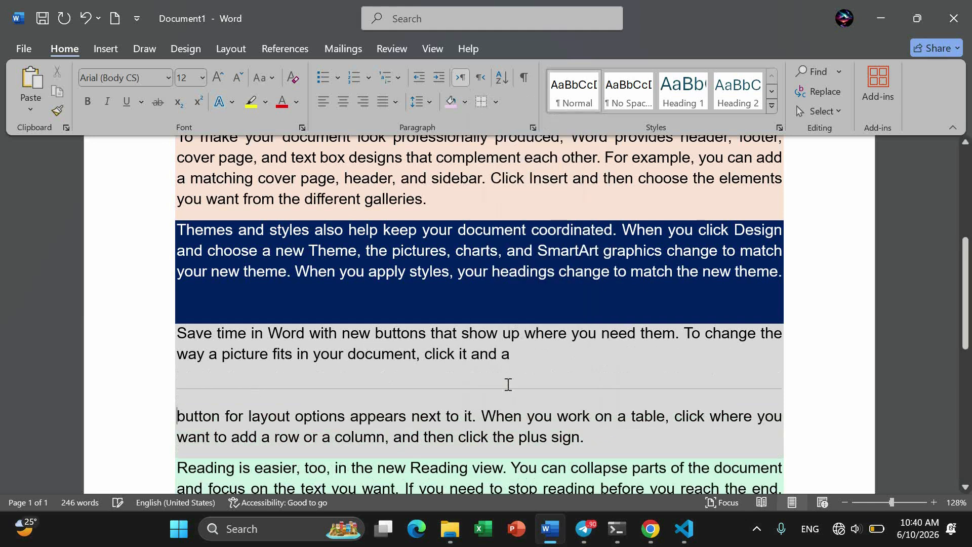
pyautogui.hotkey('ctrl', 'z')
pyautogui.click(254, 288)
pyautogui.click(249, 302)
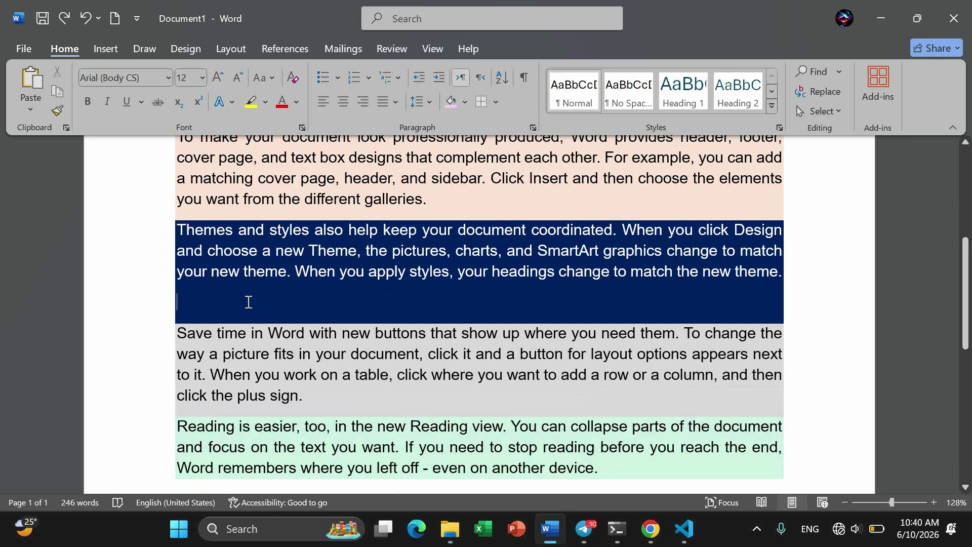
pyautogui.click(494, 103)
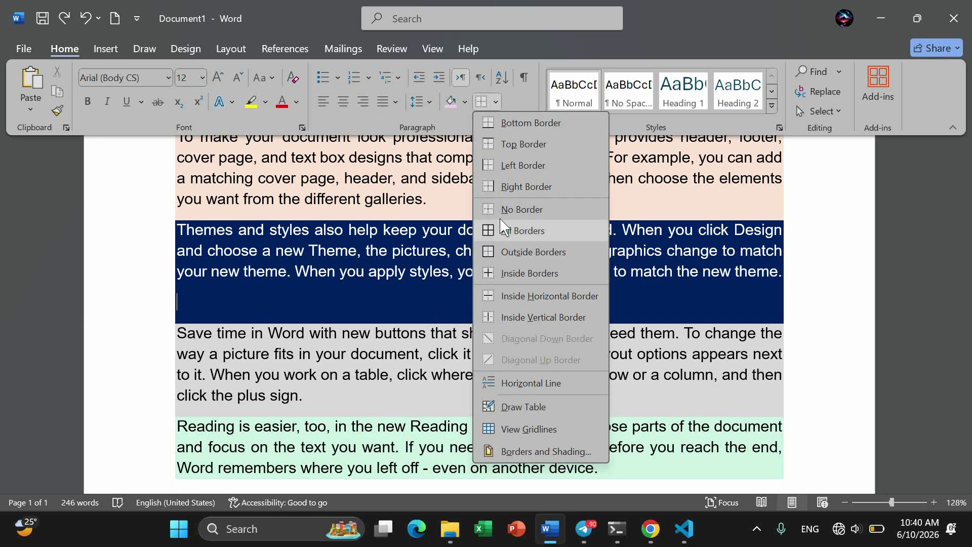
pyautogui.click(503, 384)
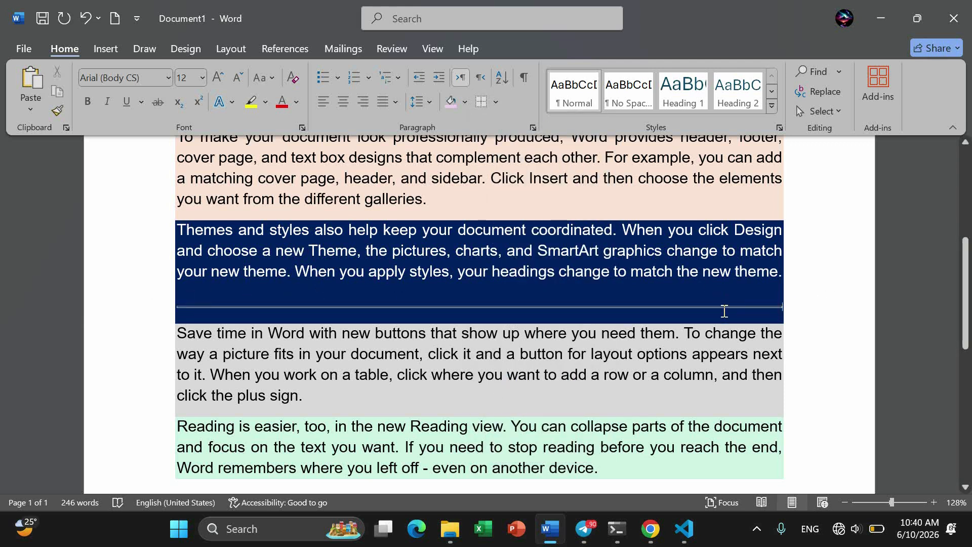
# Step: Insert a Horizontal Line on the empty line beneath the green Reading paragraph
pyautogui.scroll(-2, 724, 311)
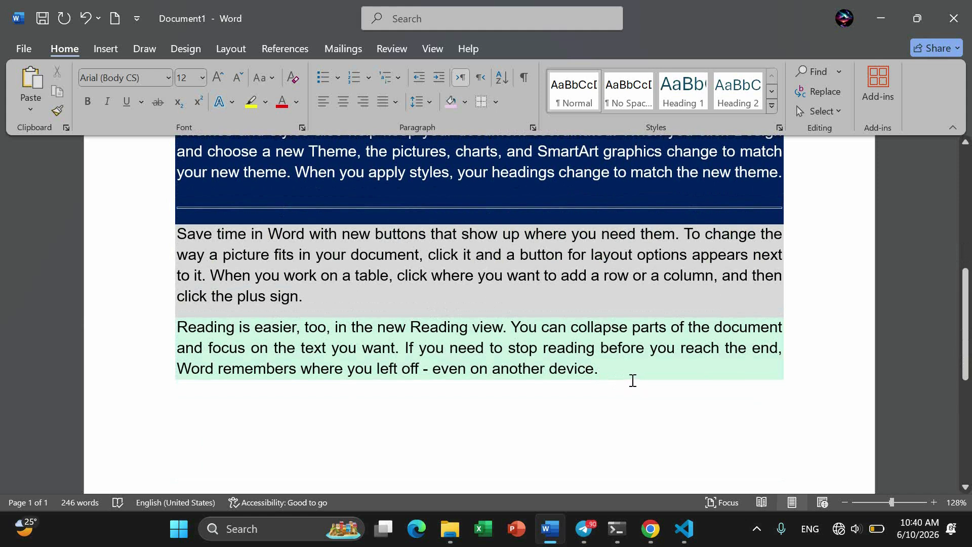
pyautogui.click(206, 405)
pyautogui.click(497, 104)
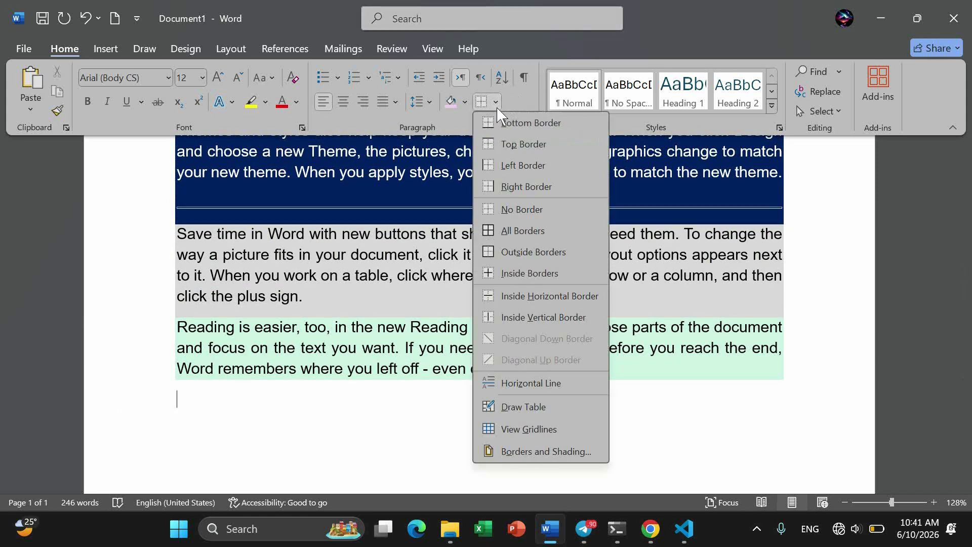
pyautogui.click(529, 388)
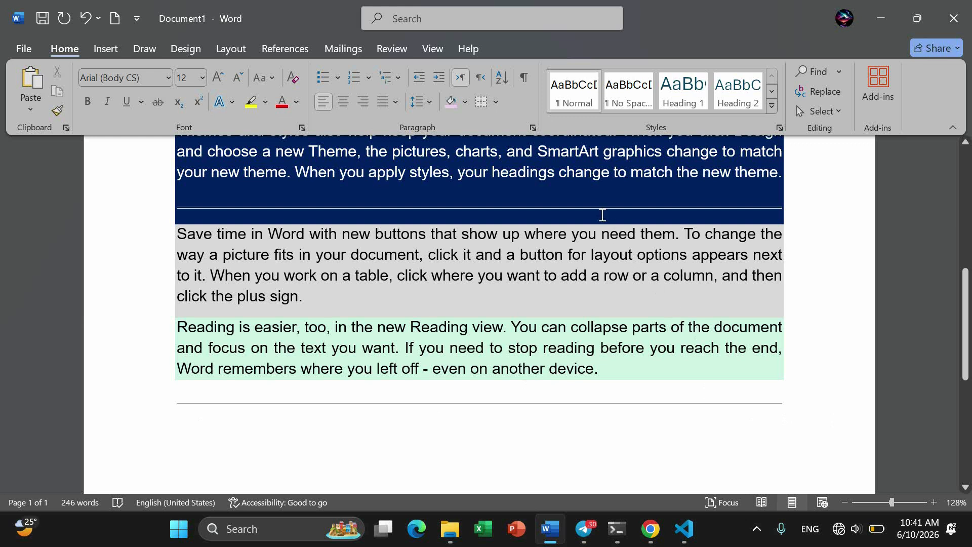
pyautogui.scroll(4, 510, 357)
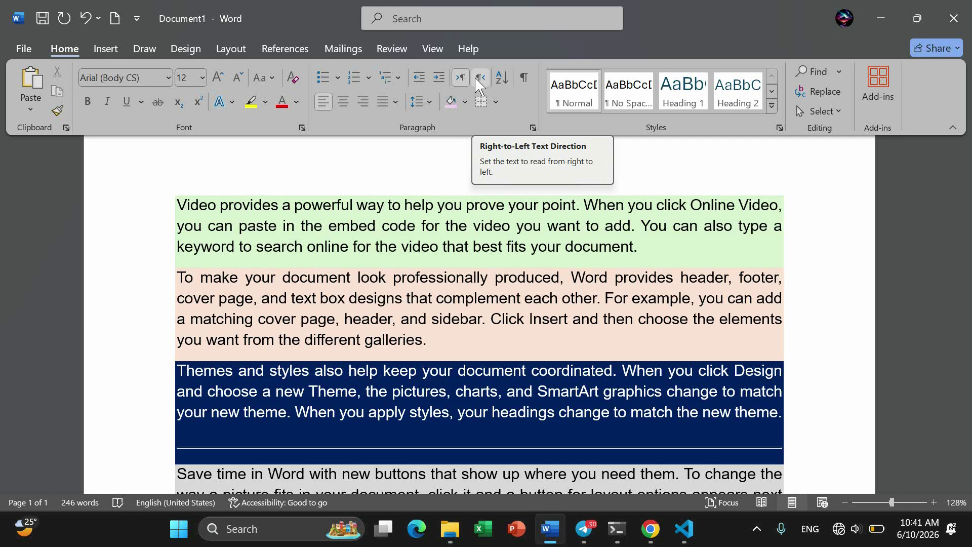
# Step: Below the bottom horizontal line, type 'This is English Language' and start a new paragraph
pyautogui.scroll(-1, 478, 85)
pyautogui.scroll(-4, 432, 301)
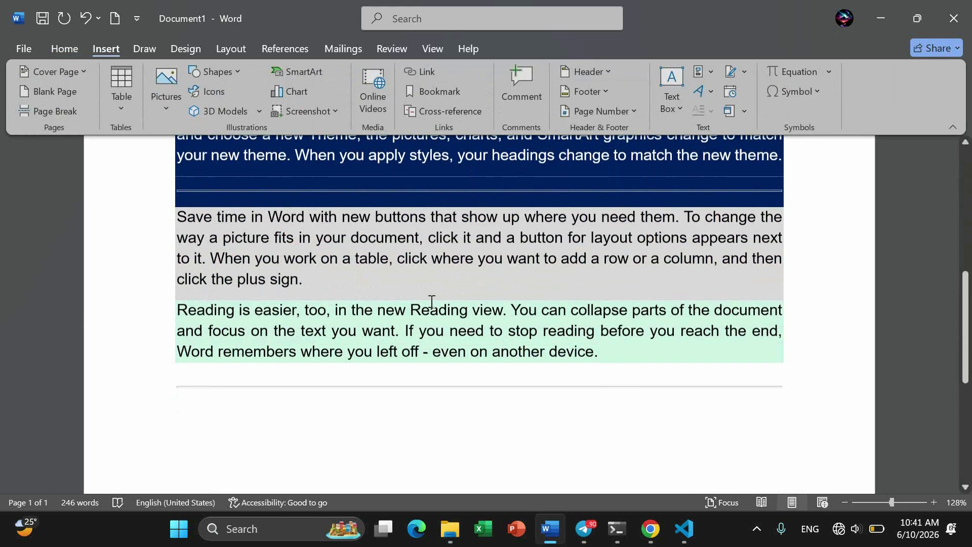
pyautogui.scroll(-4, 432, 302)
pyautogui.click(289, 183)
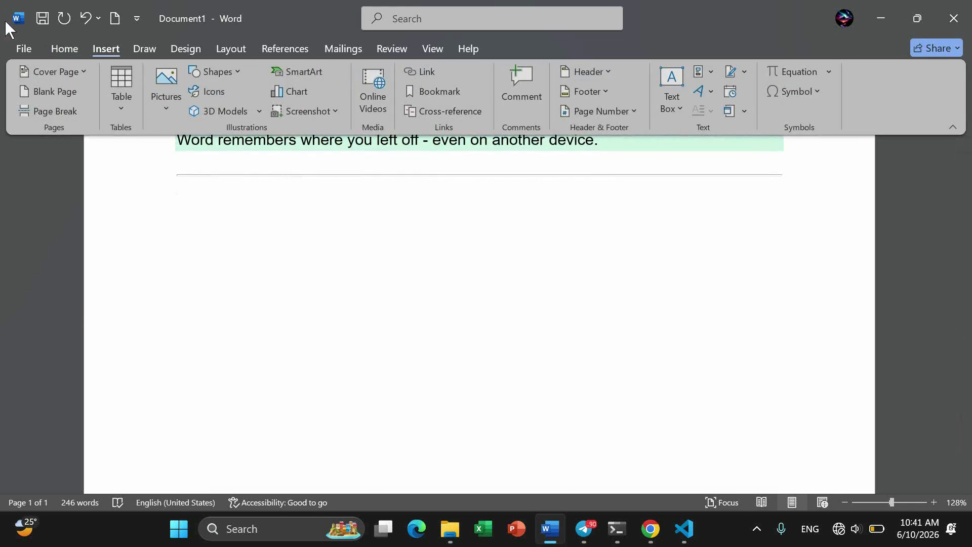
pyautogui.click(70, 49)
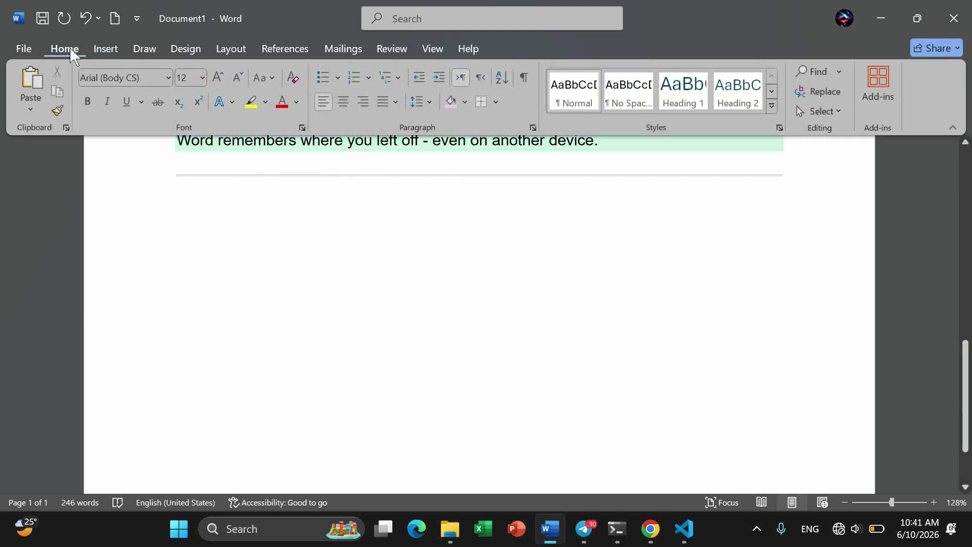
pyautogui.write('E')
pyautogui.press('BackSpace')
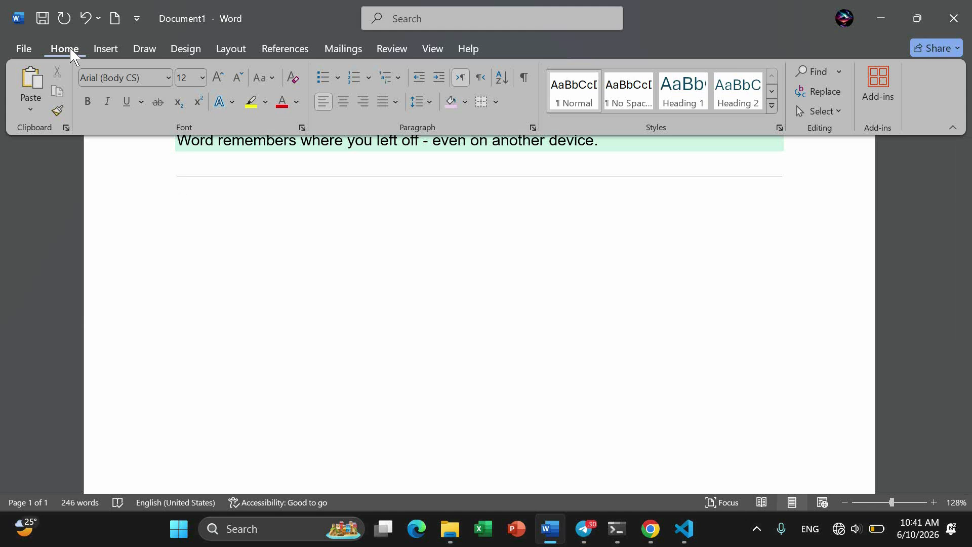
pyautogui.write('This is Engl')
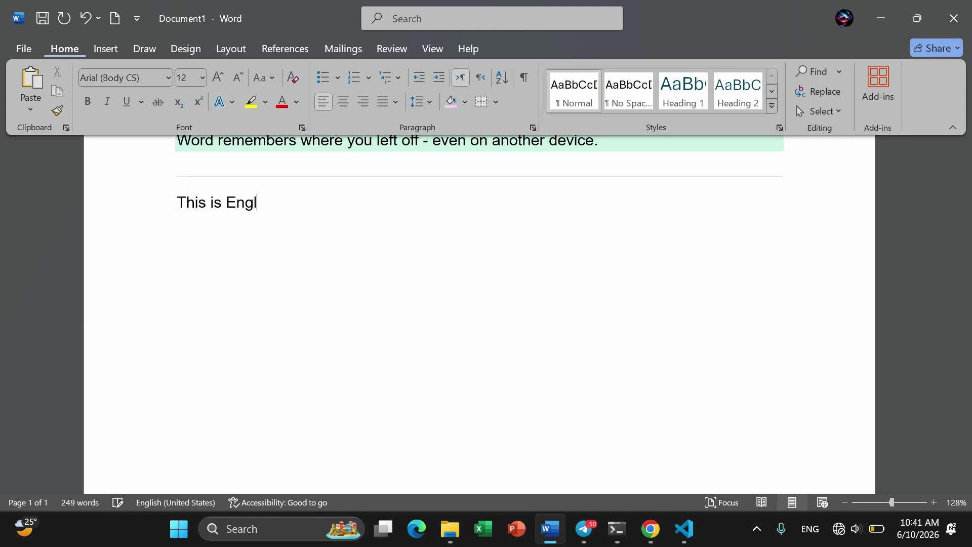
pyautogui.write('ish Language')
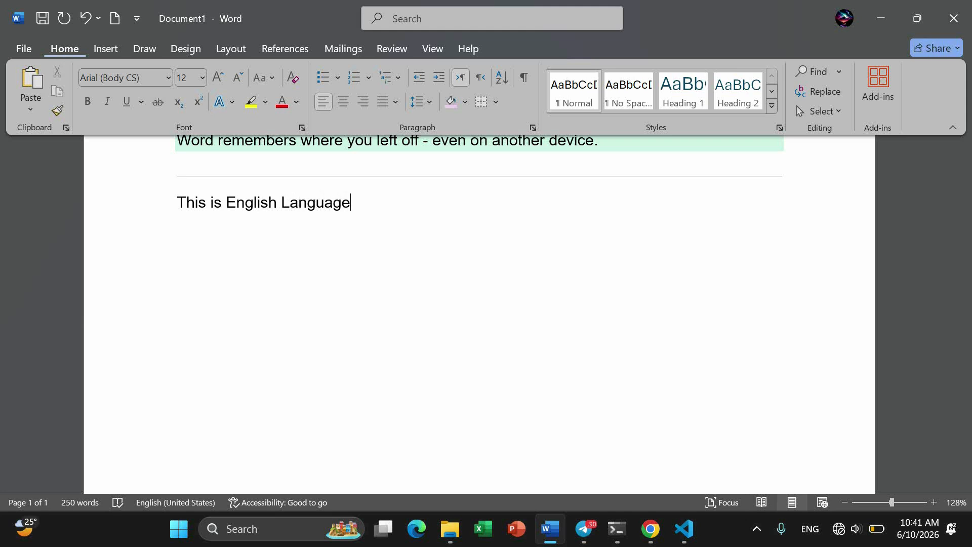
pyautogui.press('Return')
# Step: Make the new paragraph right-to-left and type the Persian sentence 'این زبان فارسی است'
pyautogui.click(487, 78)
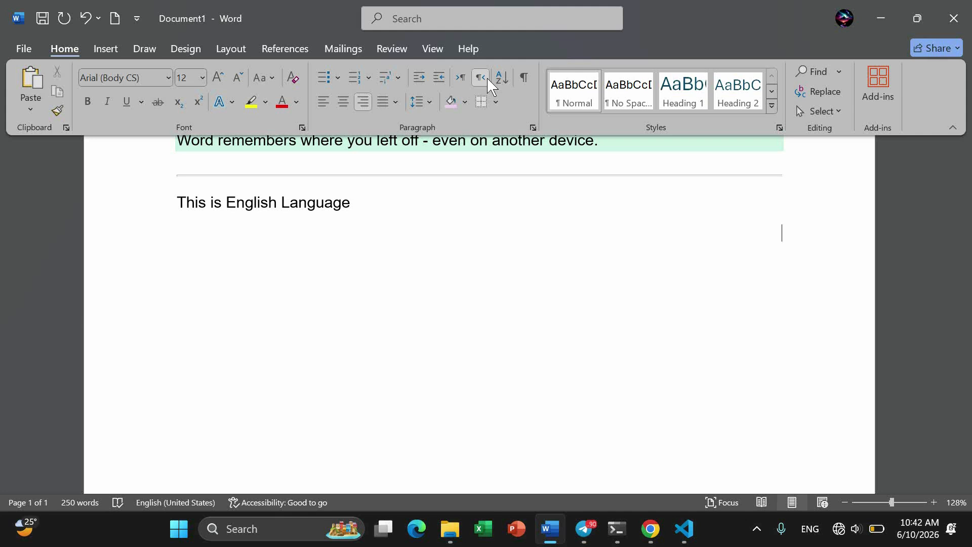
pyautogui.hotkey('alt', 'shift')
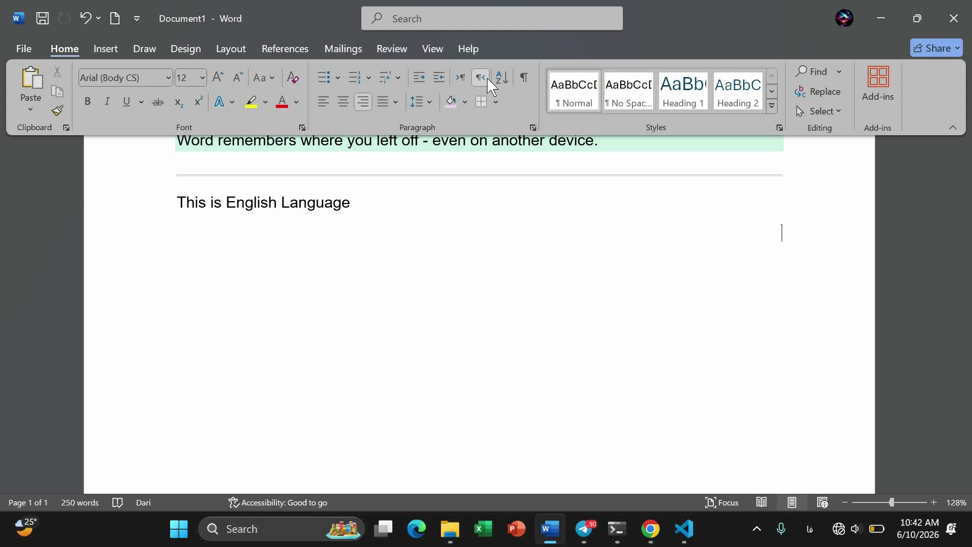
pyautogui.write('این زبان فارسی است')
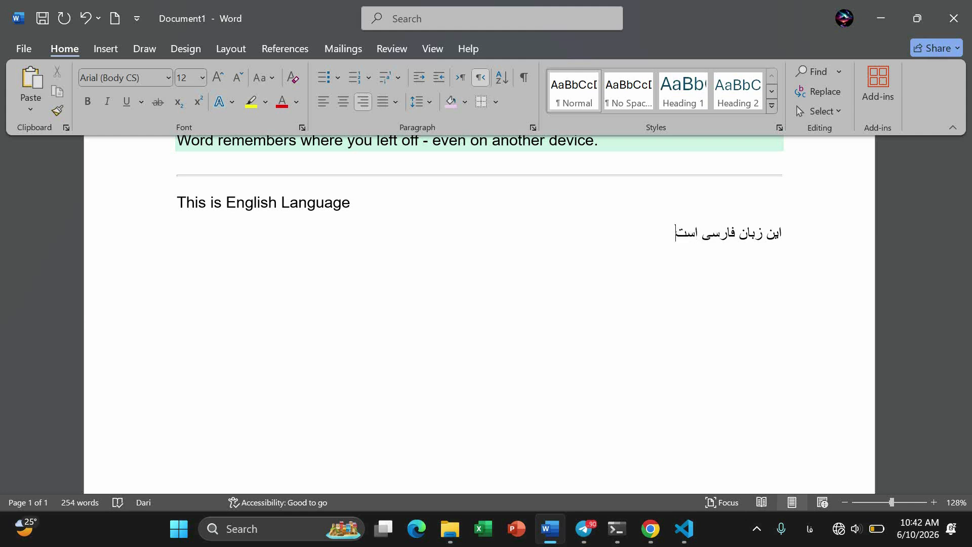
pyautogui.write(')')
# Step: Follow the Persian sentence with '(This is Farsi Language)' in English
pyautogui.hotkey('alt', 'shift')
pyautogui.write('Thi')
pyautogui.press('BackSpace')
pyautogui.press('BackSpace')
pyautogui.press('BackSpace')
pyautogui.write('This is F')
pyautogui.press('BackSpace')
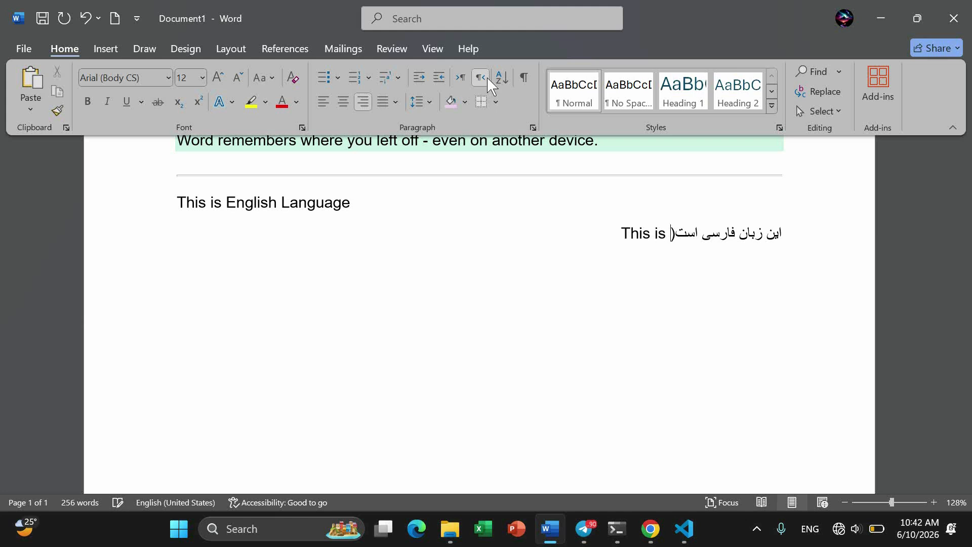
pyautogui.write('Far')
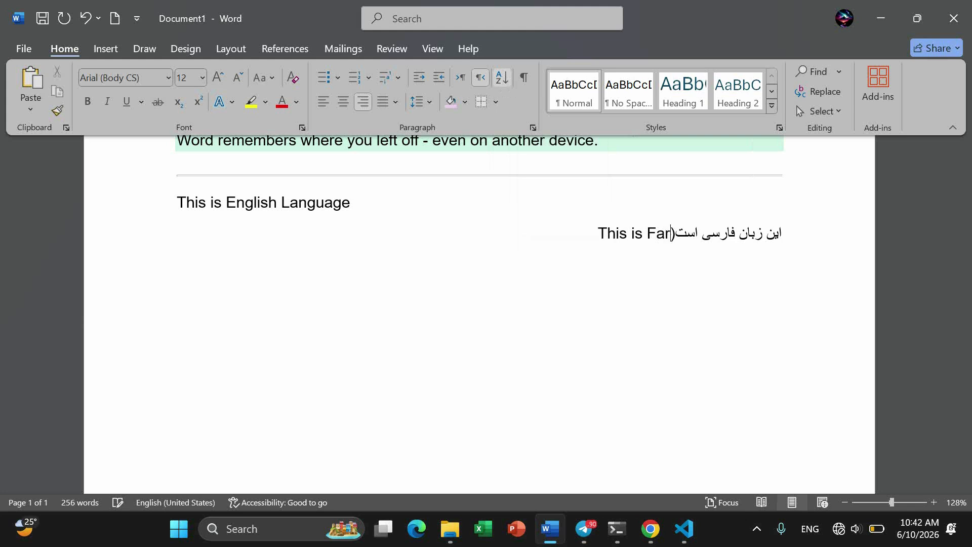
pyautogui.write('si Language')
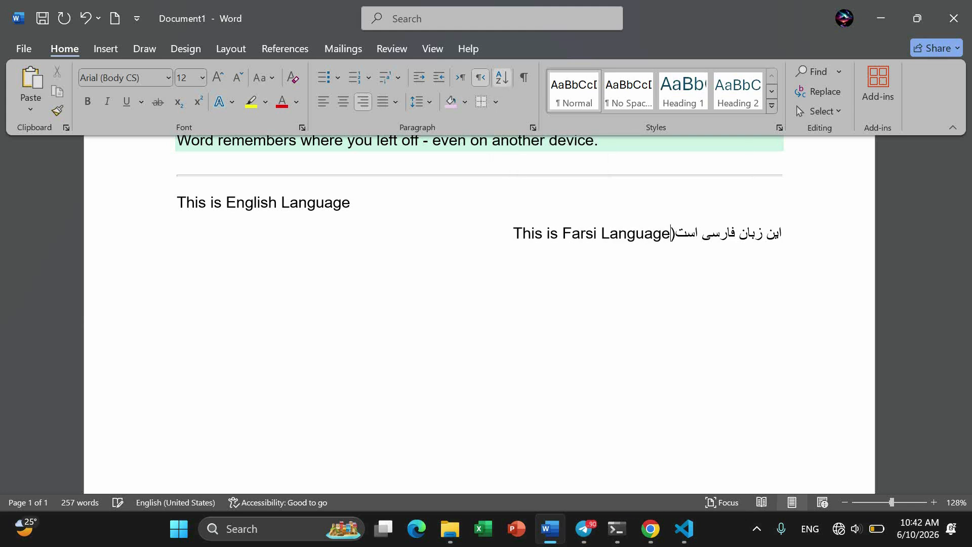
pyautogui.hotkey('alt', 'shift')
pyautogui.write(')')
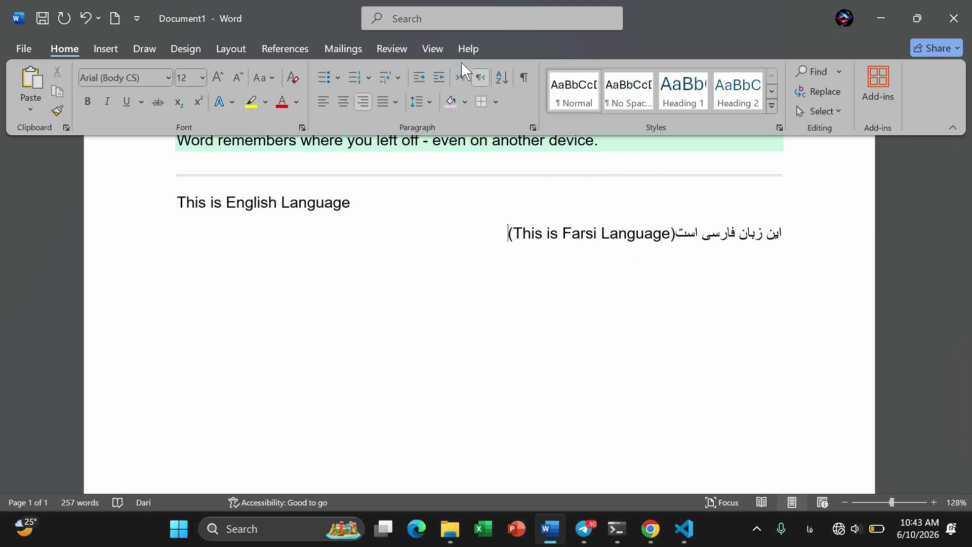
# Step: Set the Farsi line to right-to-left direction and align it to the right margin
pyautogui.click(461, 78)
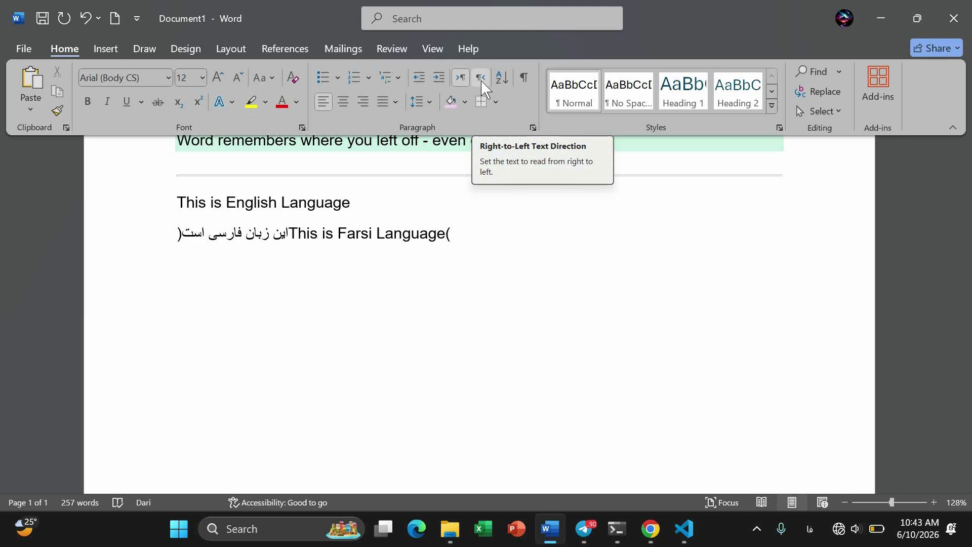
pyautogui.click(482, 81)
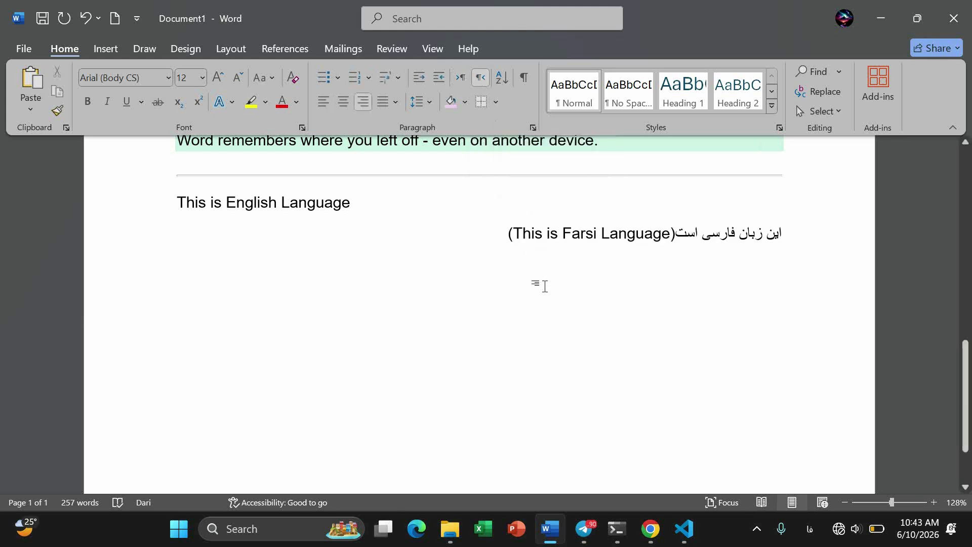
pyautogui.scroll(-2, 543, 285)
pyautogui.scroll(1, 543, 285)
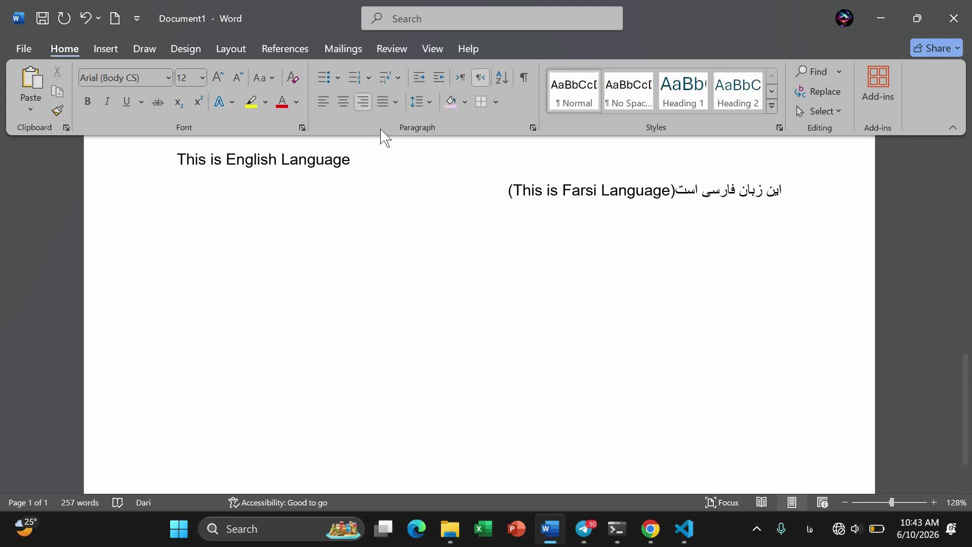
pyautogui.doubleClick(352, 330)
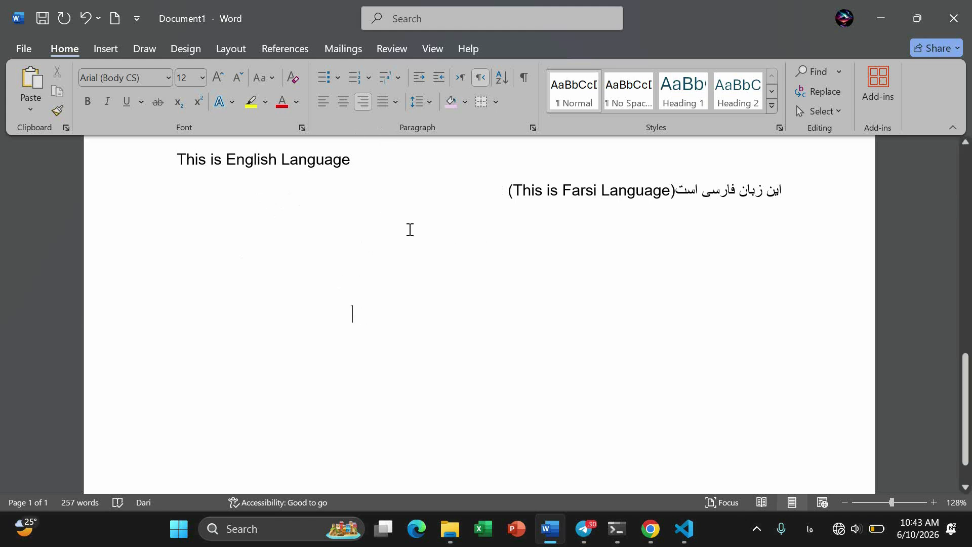
pyautogui.hotkey('alt', 'shift')
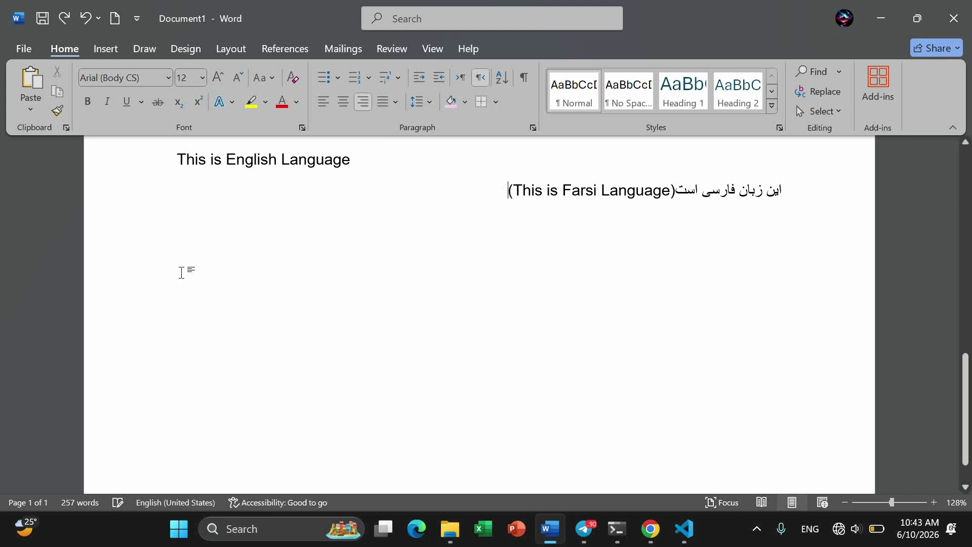
pyautogui.click(324, 103)
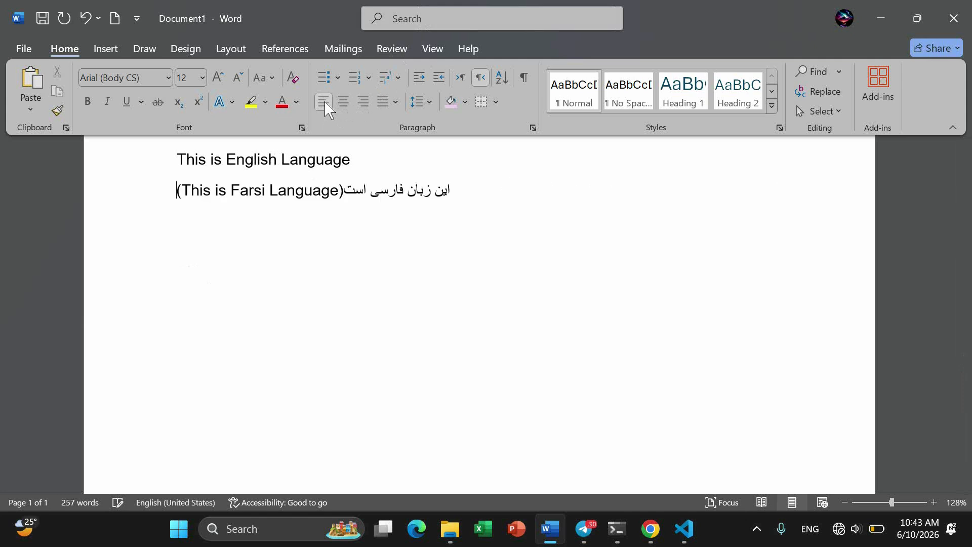
pyautogui.click(363, 101)
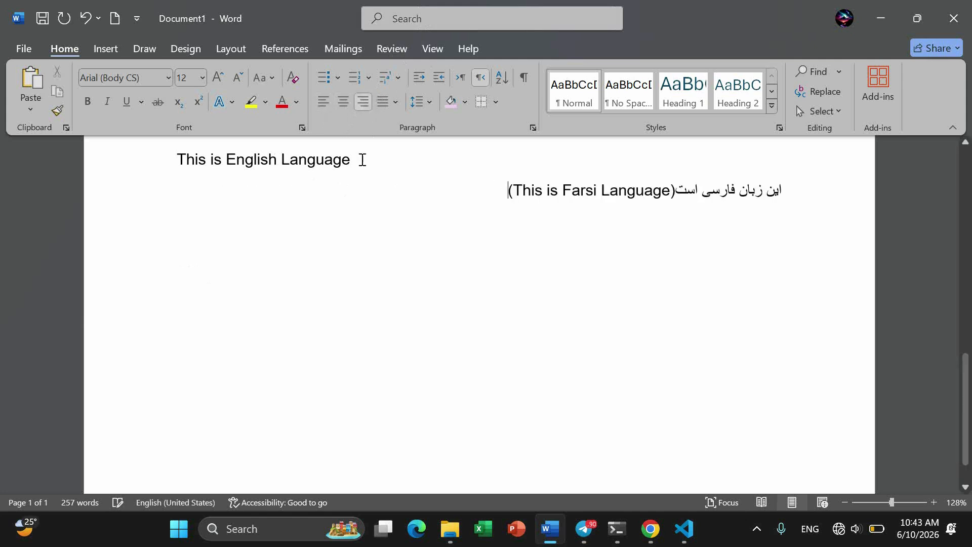
# Step: Add a new line below the Farsi line, set to left-to-right and left-aligned
pyautogui.click(182, 257)
pyautogui.press('Return')
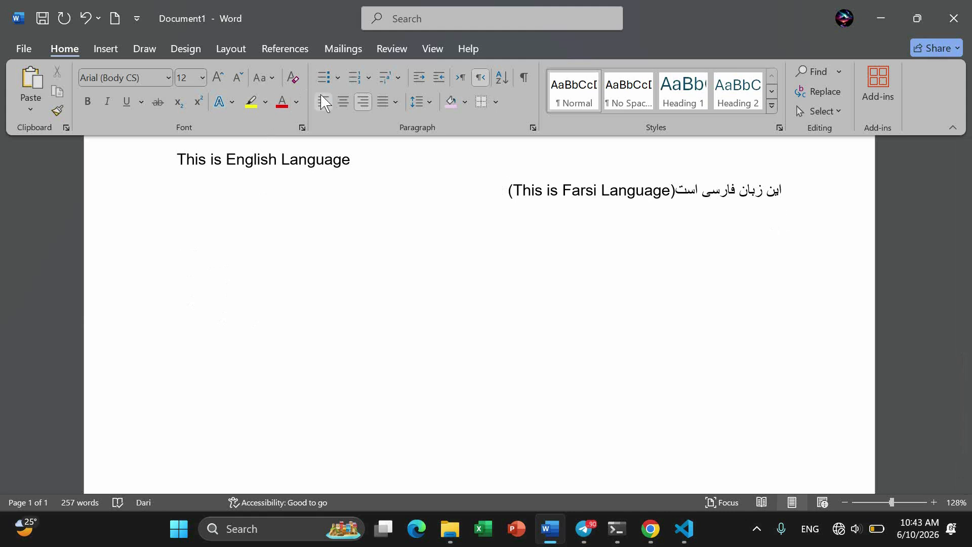
pyautogui.click(323, 102)
pyautogui.click(462, 81)
pyautogui.click(324, 103)
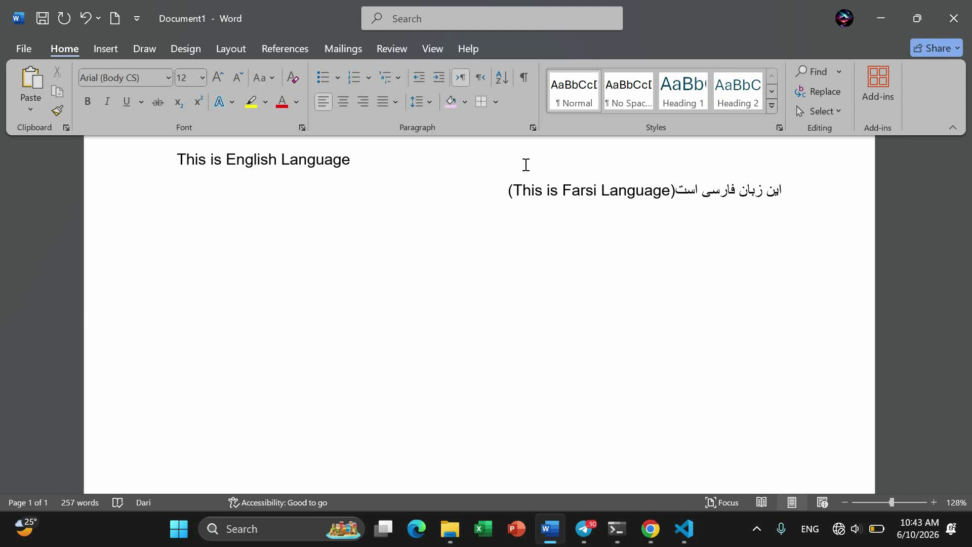
# Step: Start a bulleted list on the empty line with the names Jone and Mike
pyautogui.write('Jone')
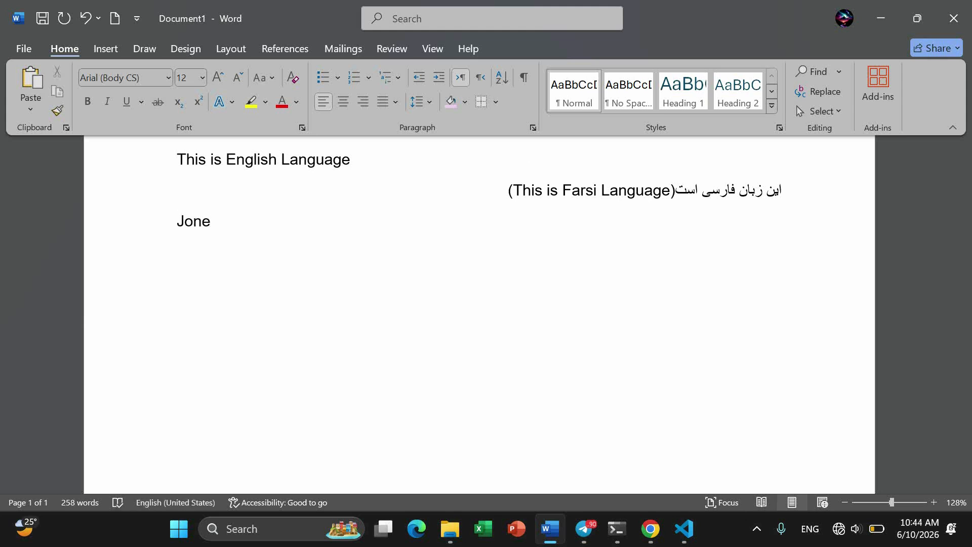
pyautogui.press('BackSpace')
pyautogui.press('BackSpace')
pyautogui.press('BackSpace')
pyautogui.press('BackSpace')
pyautogui.click(328, 80)
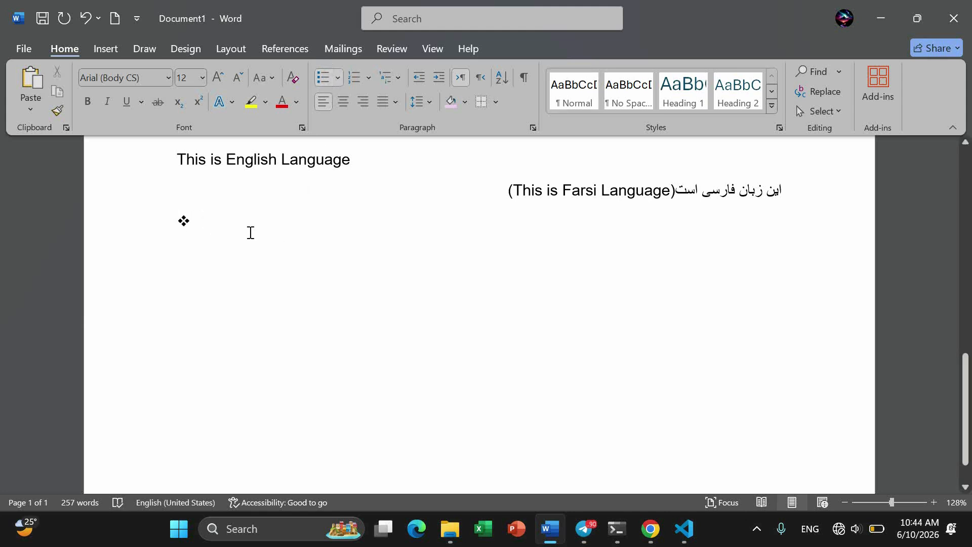
pyautogui.write('Jone')
pyautogui.press('Return')
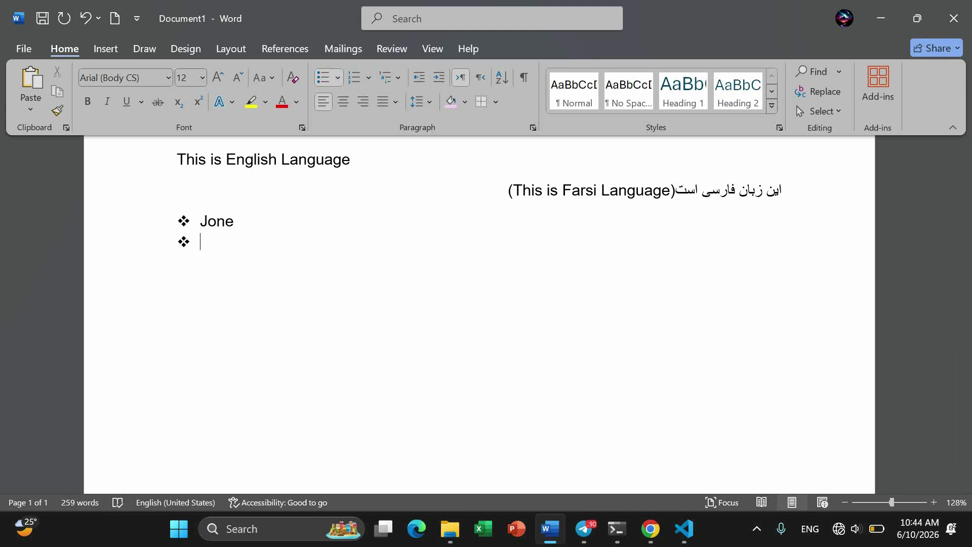
pyautogui.write('Mike')
pyautogui.press('Return')
# Step: Add Sara, Hamed, Ali and Zira to the list, removing the trailing empty bullet
pyautogui.write('Sara')
pyautogui.press('Return')
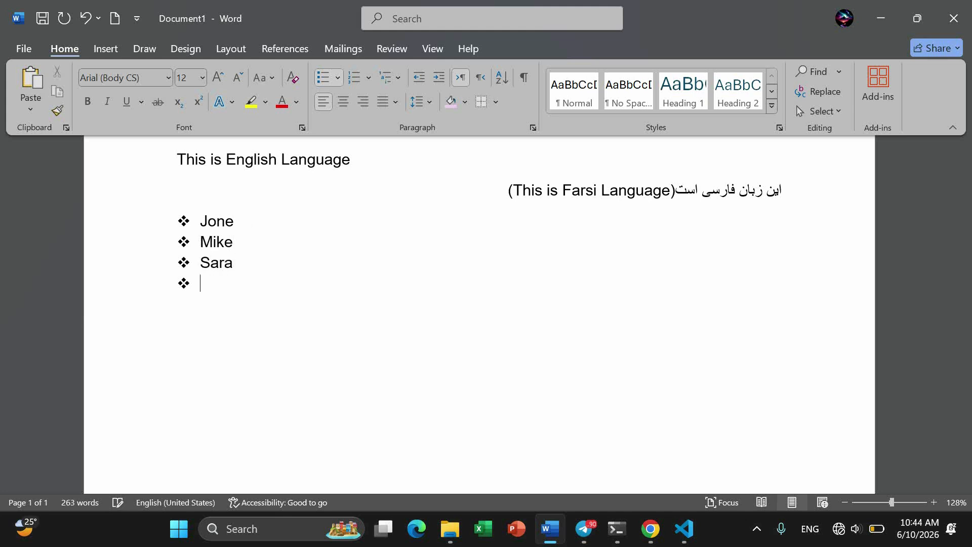
pyautogui.write('Hamed')
pyautogui.press('Return')
pyautogui.write('Ali')
pyautogui.press('Return')
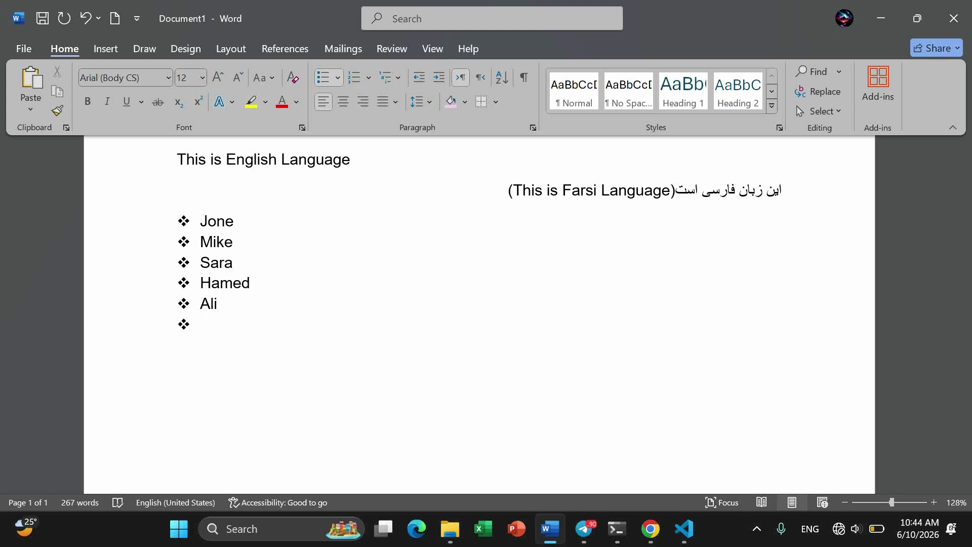
pyautogui.write('Zira')
pyautogui.press('Return')
pyautogui.press('BackSpace')
pyautogui.press('BackSpace')
# Step: Sort the selected names by paragraphs as text, ascending: Ali, Hamed, Jone, Mike, Sara, Zira
pyautogui.moveTo(233, 326); pyautogui.dragTo(178, 226)
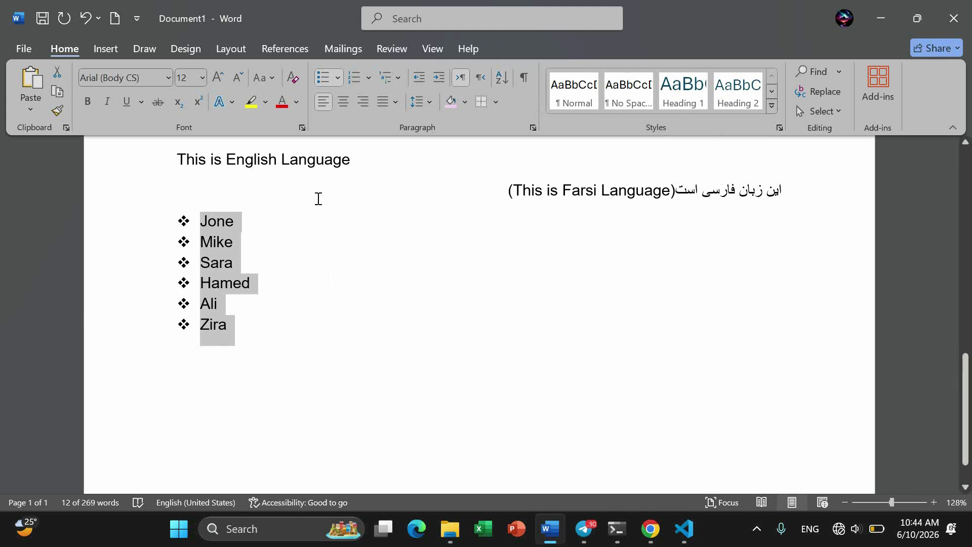
pyautogui.click(501, 77)
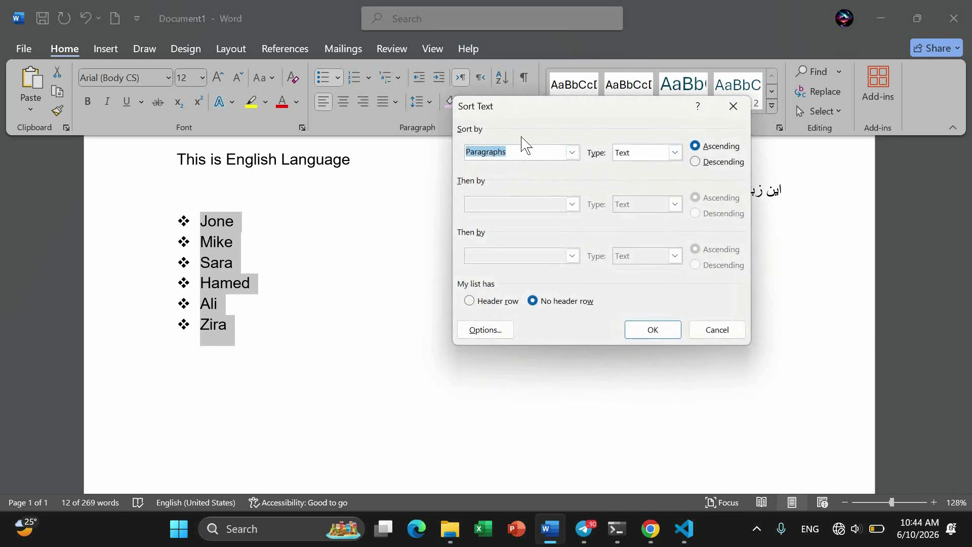
pyautogui.click(572, 153)
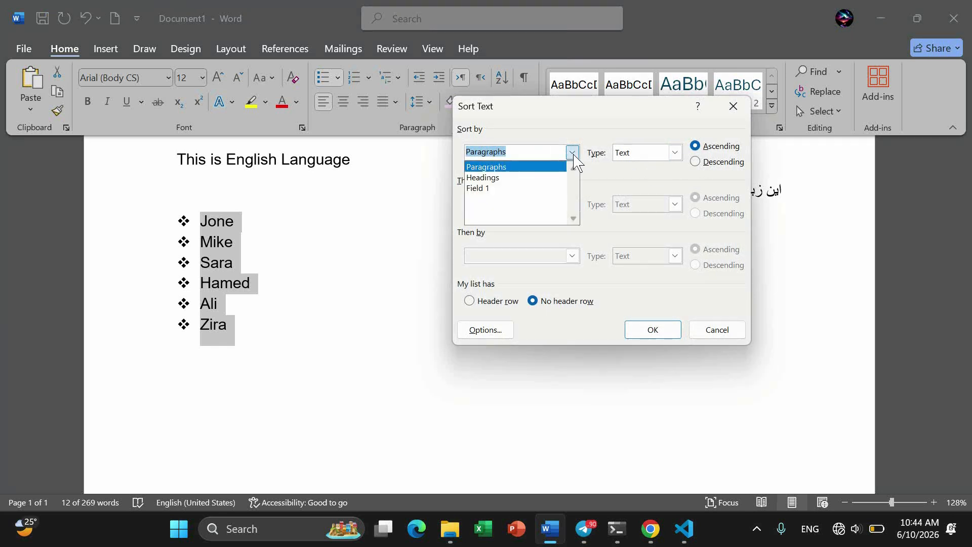
pyautogui.click(478, 167)
pyautogui.click(674, 153)
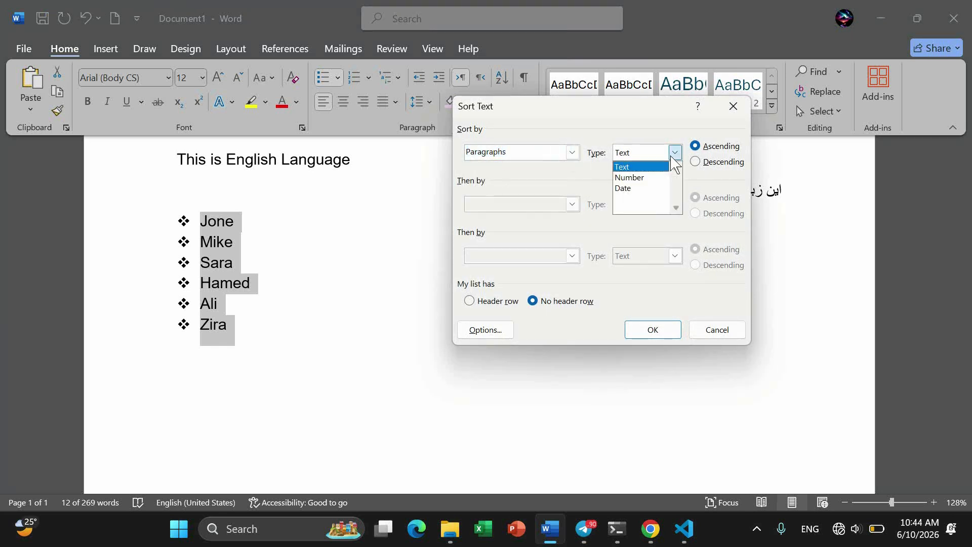
pyautogui.click(627, 170)
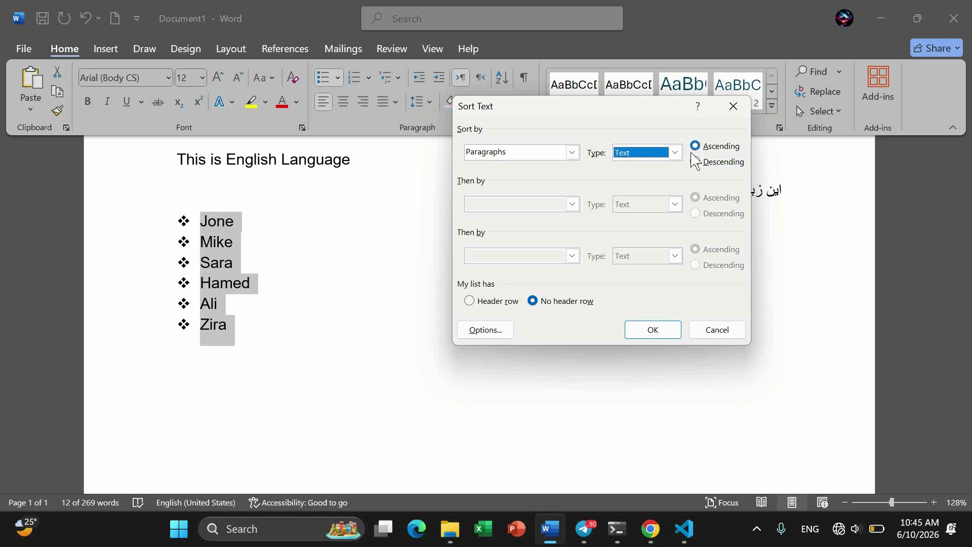
pyautogui.click(649, 332)
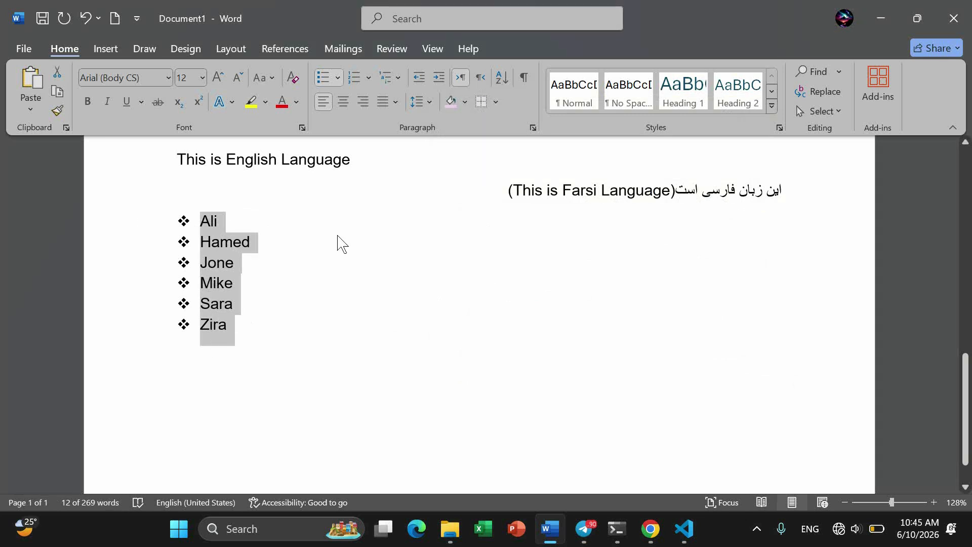
# Step: Re-sort the names in descending order: Zira, Sara, Mike, Jone, Hamed, Ali
pyautogui.click(505, 77)
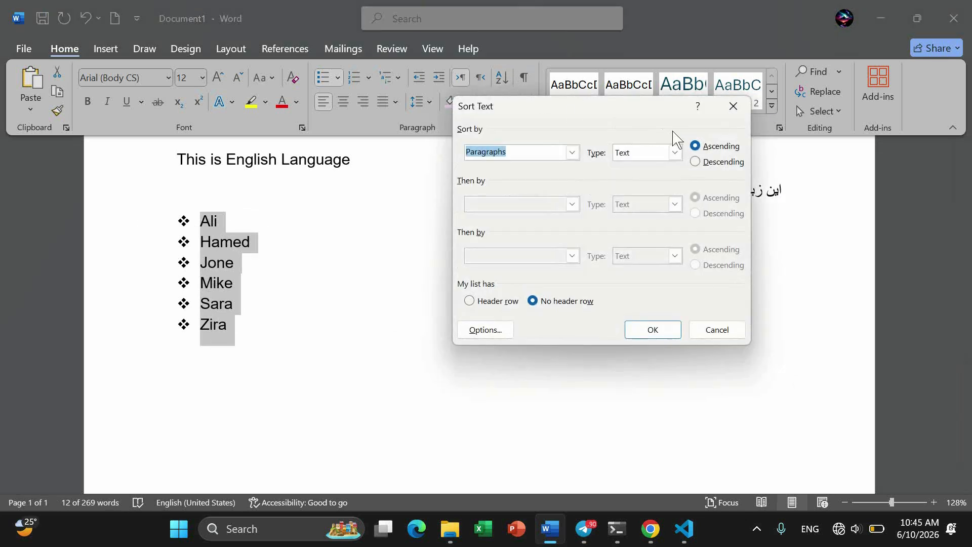
pyautogui.click(706, 162)
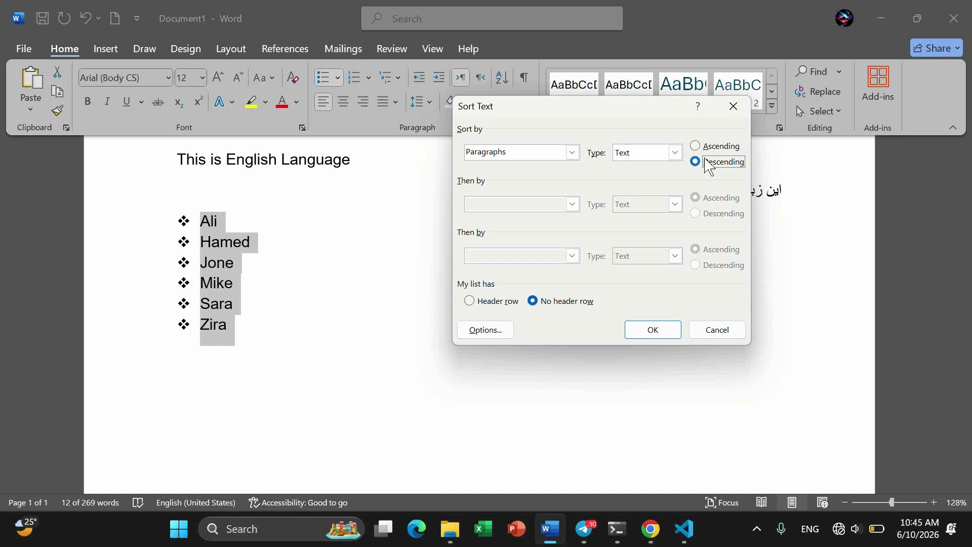
pyautogui.click(654, 332)
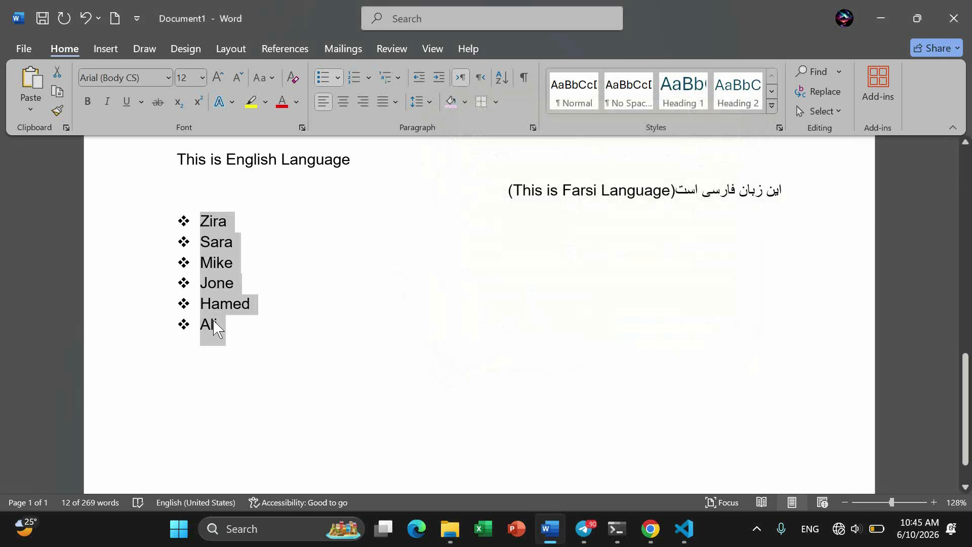
pyautogui.scroll(10, 215, 325)
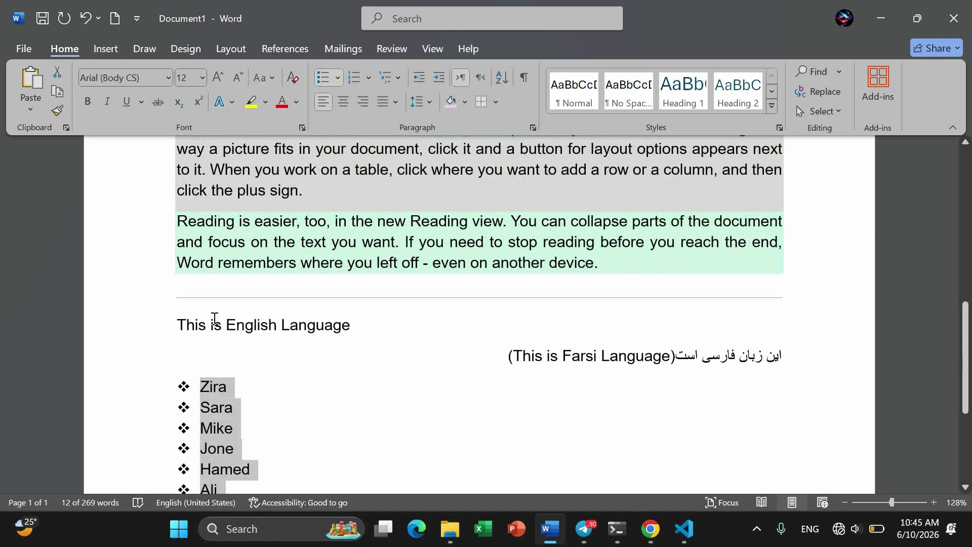
pyautogui.scroll(-3, 214, 318)
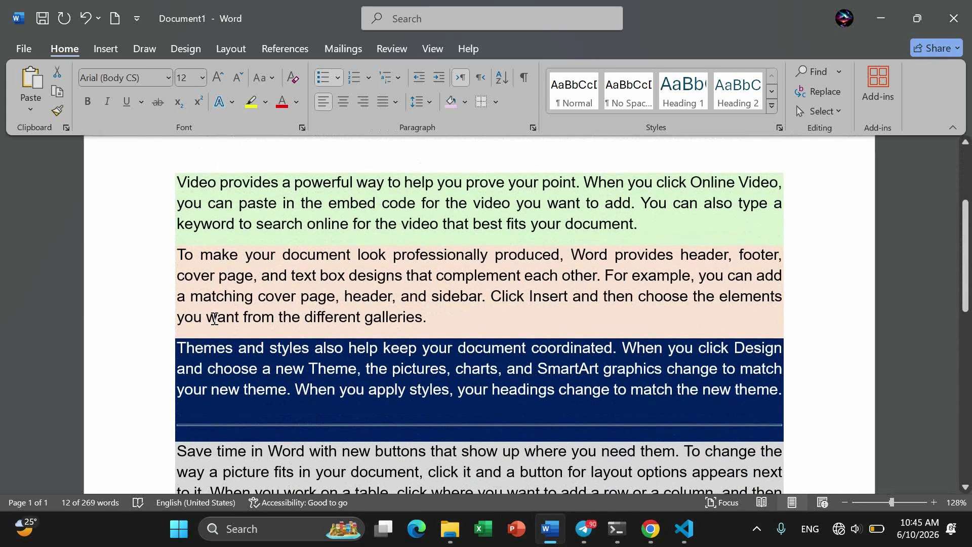
pyautogui.scroll(-7, 214, 319)
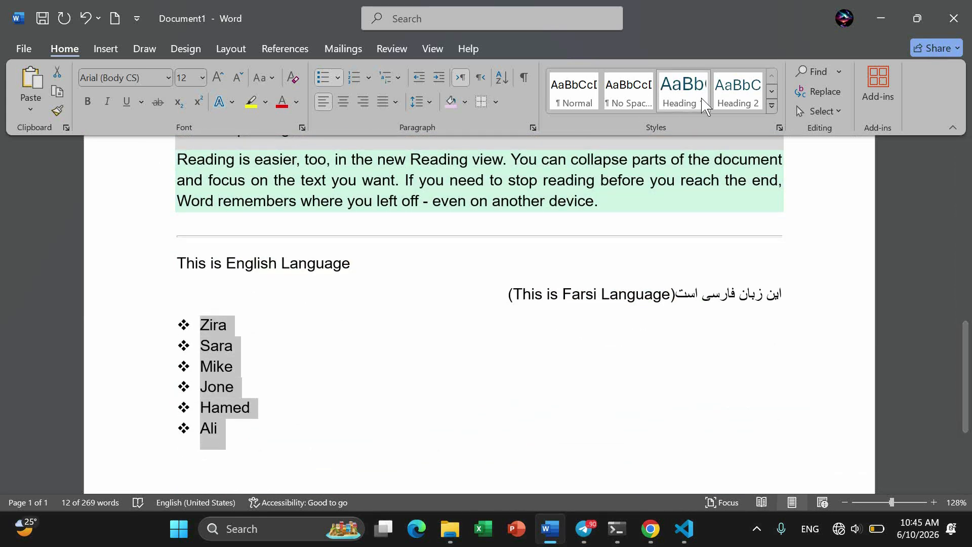